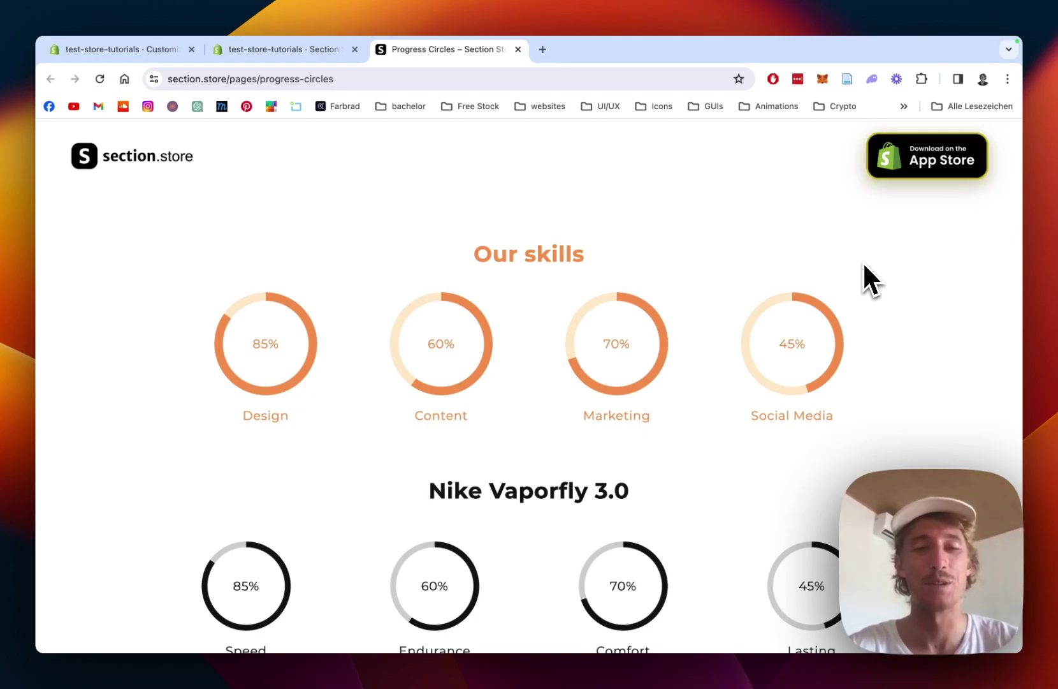
Step: Scroll through the section.store Progress Circles demo with 'Our skills' circles at 85%, 60%, 70%, 45%
scroll(659, 235, up, 3)
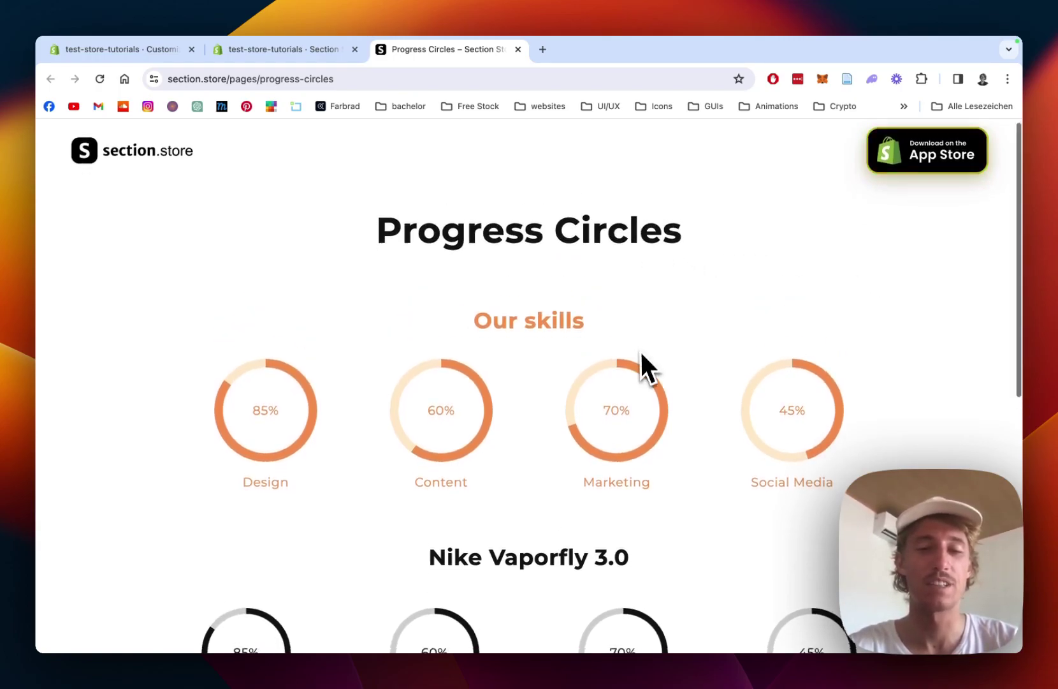
scroll(640, 350, down, 2)
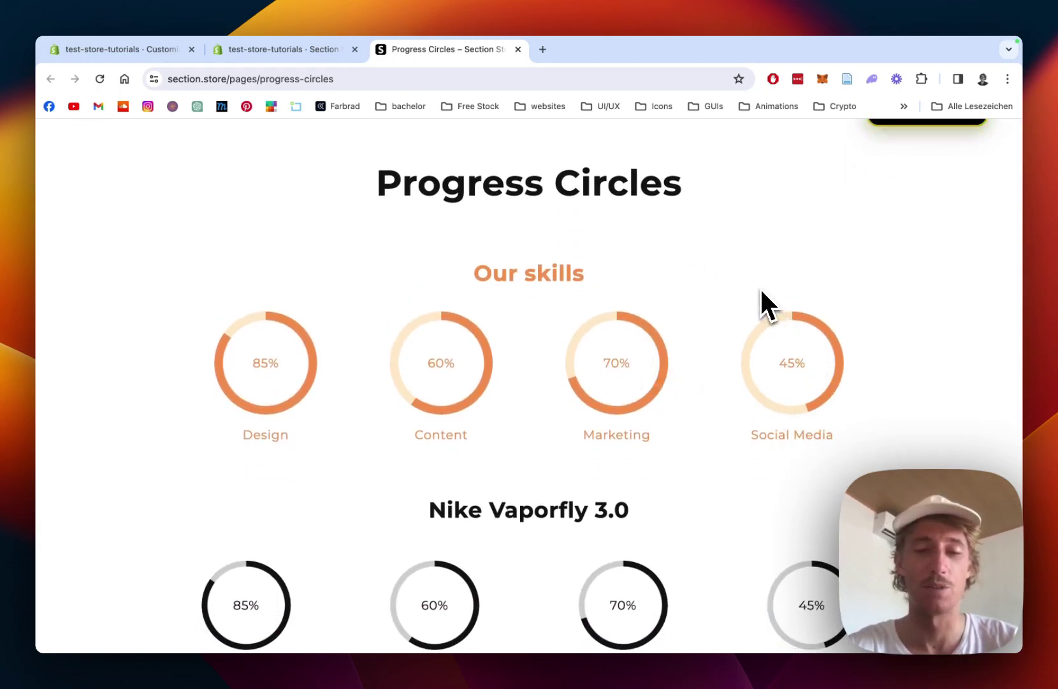
scroll(763, 292, down, 1)
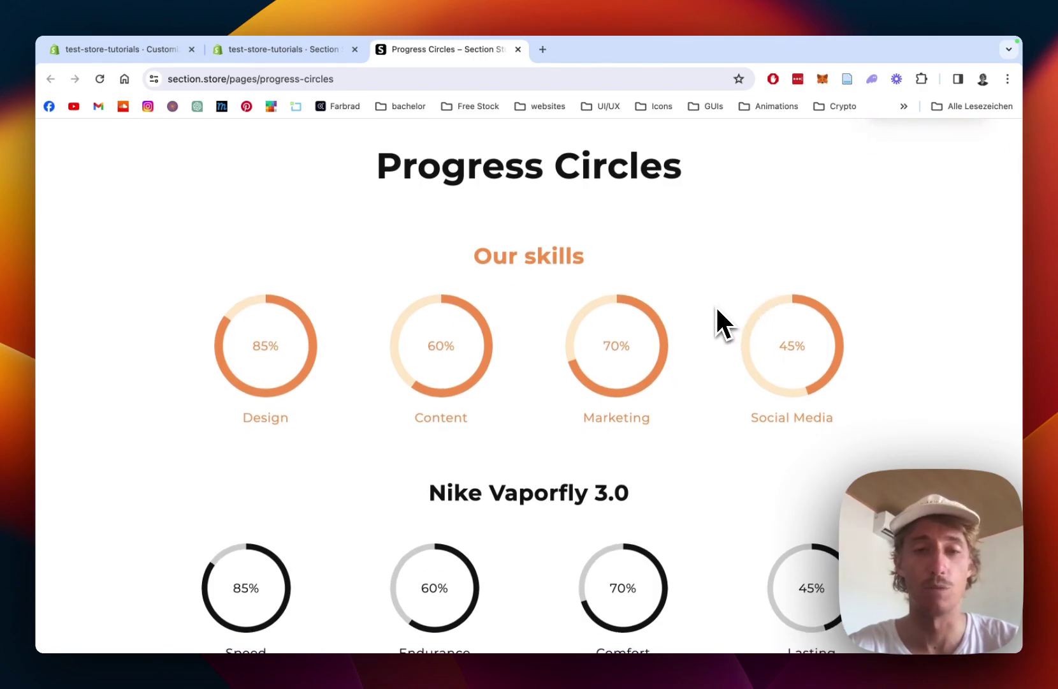
scroll(722, 323, up, 3)
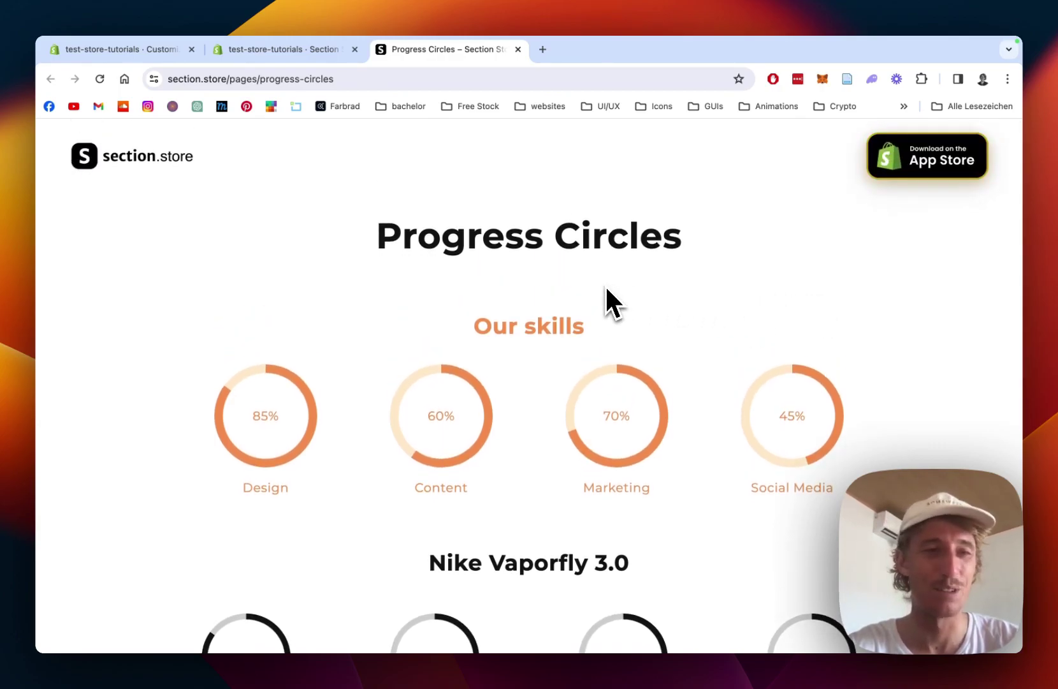
Step: Switch to the Section Store app in the Shopify admin and look over Explore Sections
click(328, 50)
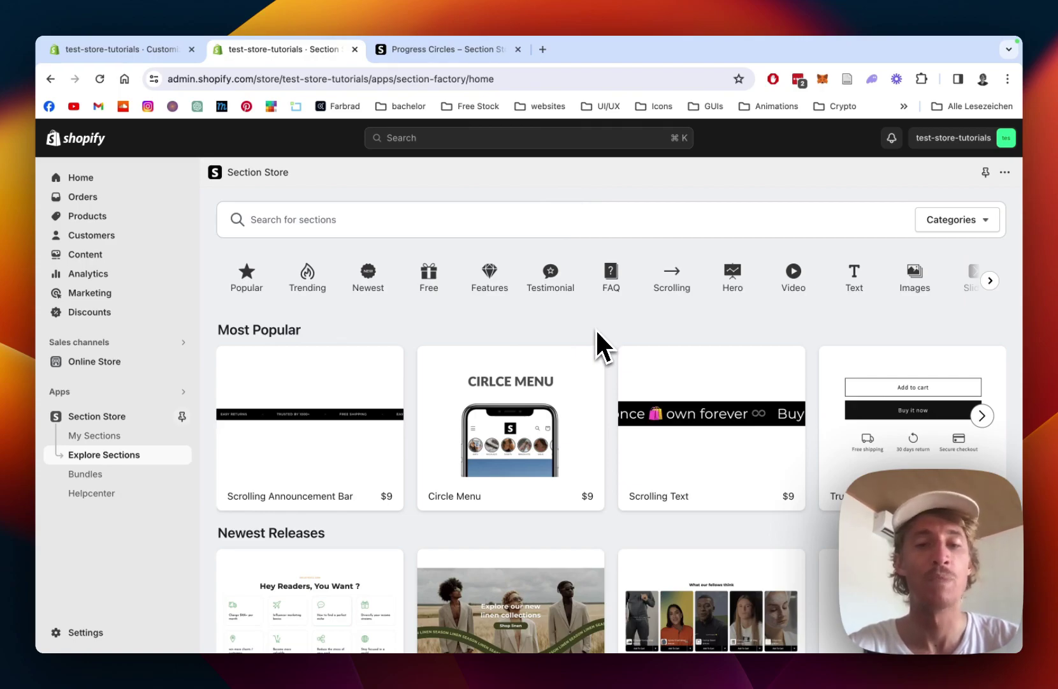
scroll(608, 328, down, 1)
scroll(608, 329, up, 1)
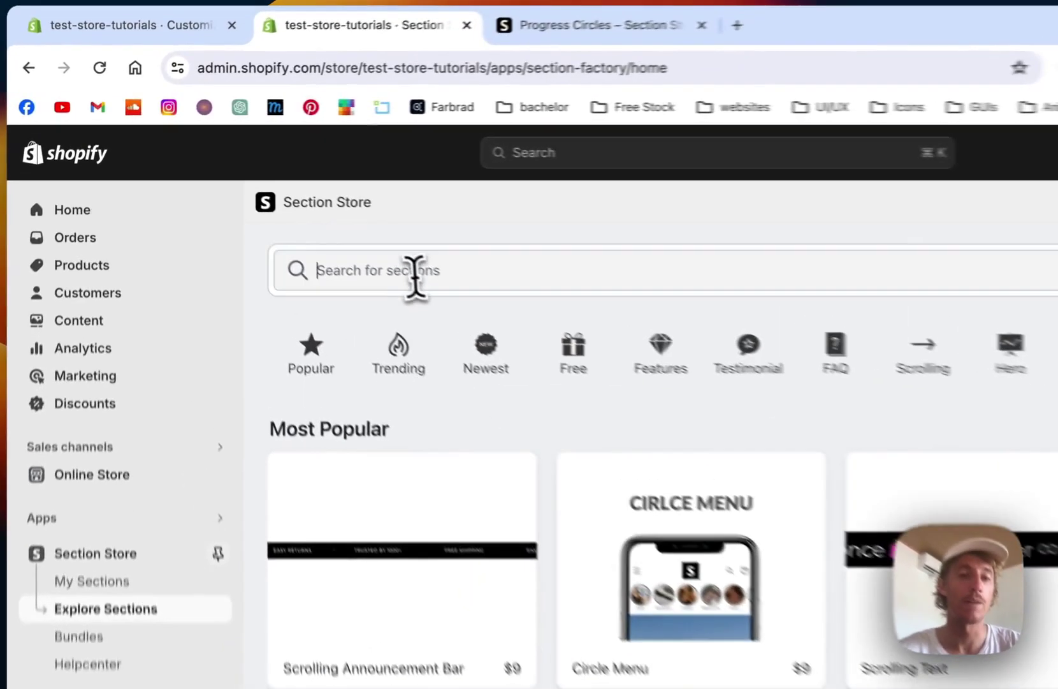
Step: Search the section catalogue for 'circ' to list Circle Menu, Circle menu pro and Progress circles
click(319, 219)
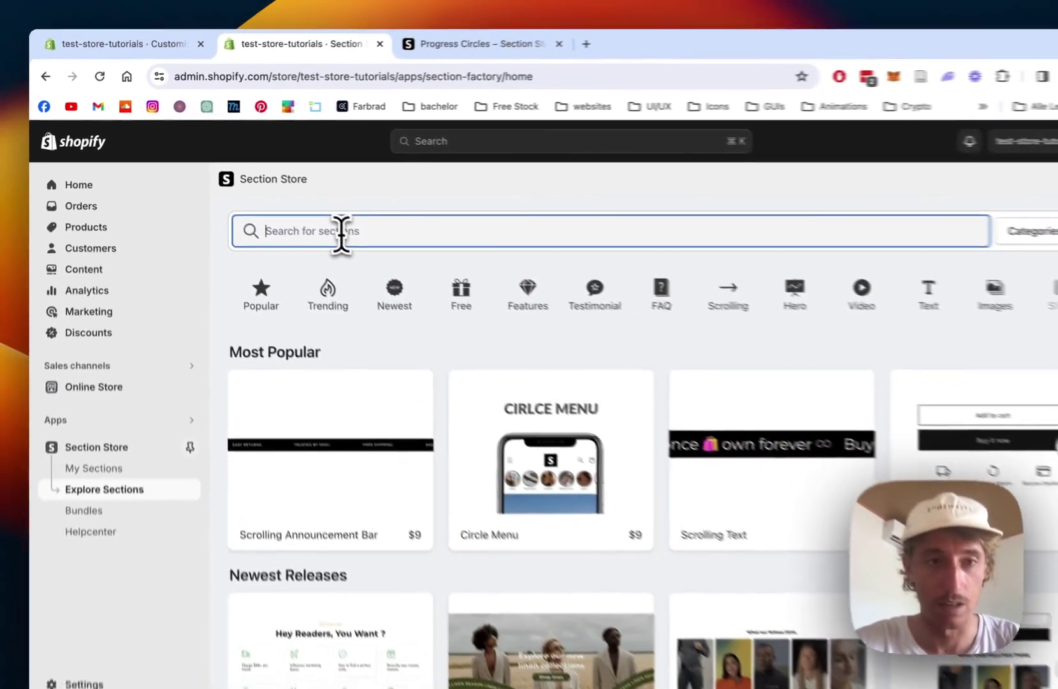
text(cic)
key(BackSpace)
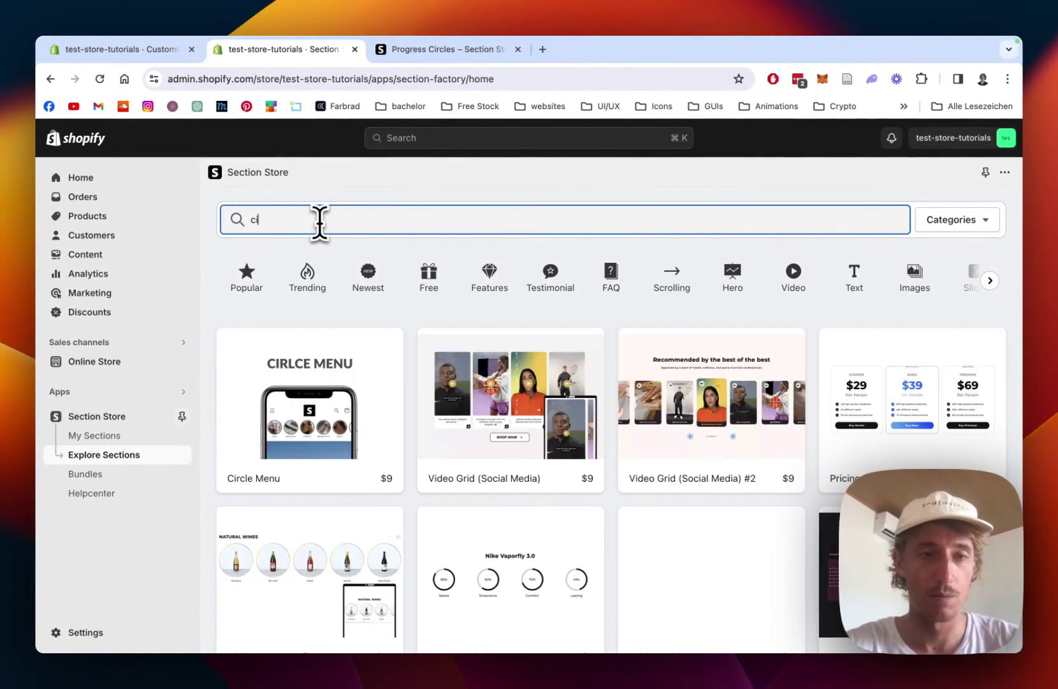
text(rc)
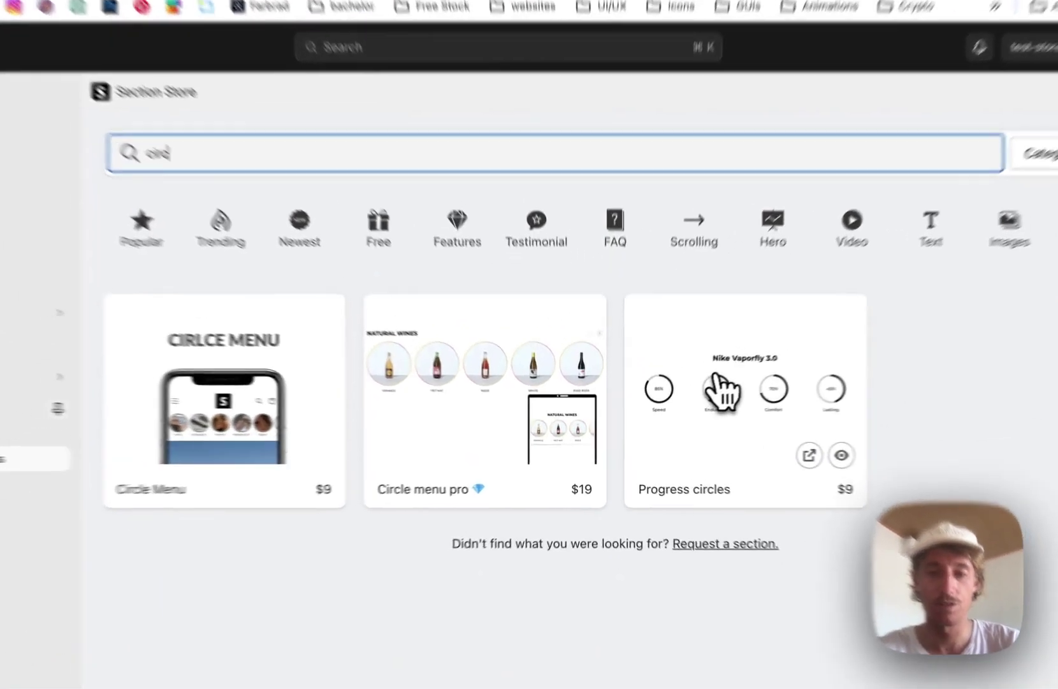
Step: Open the Progress circles ($9) card's preview and scroll through its details
click(688, 392)
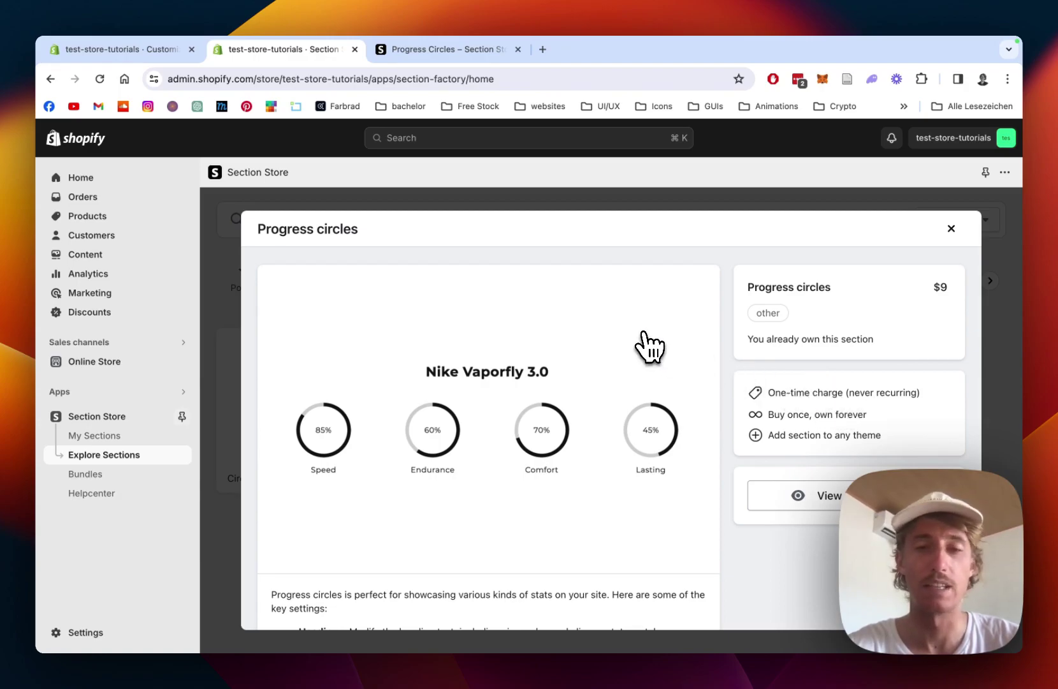
scroll(650, 348, down, 1)
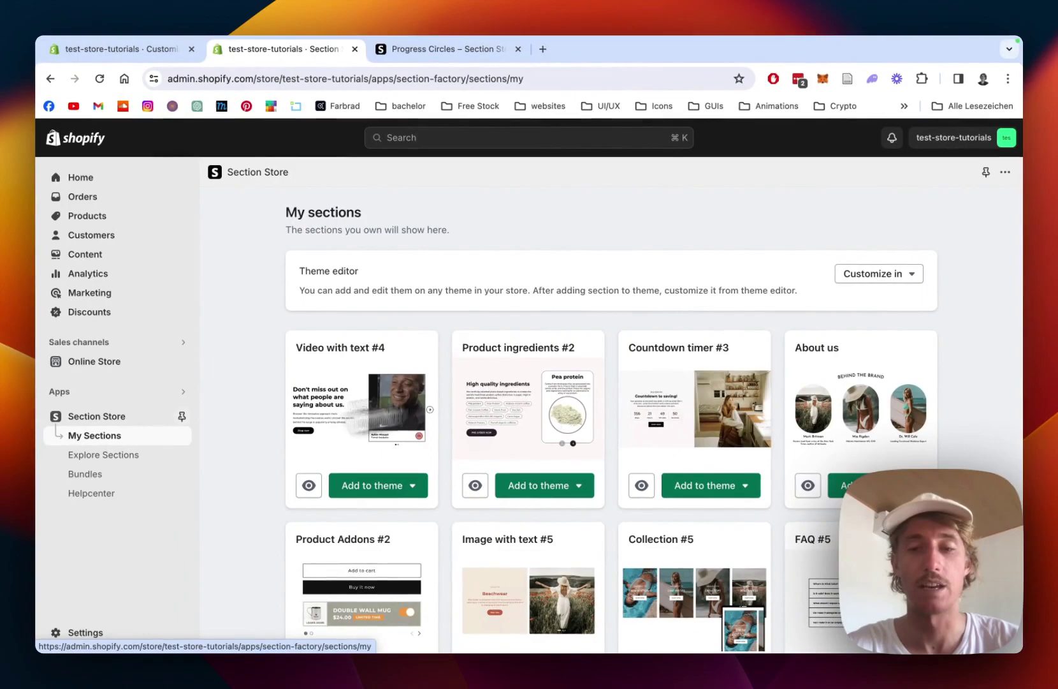
Step: On My Sections, check which themes Progress circles can be added to, without adding it
scroll(701, 359, down, 5)
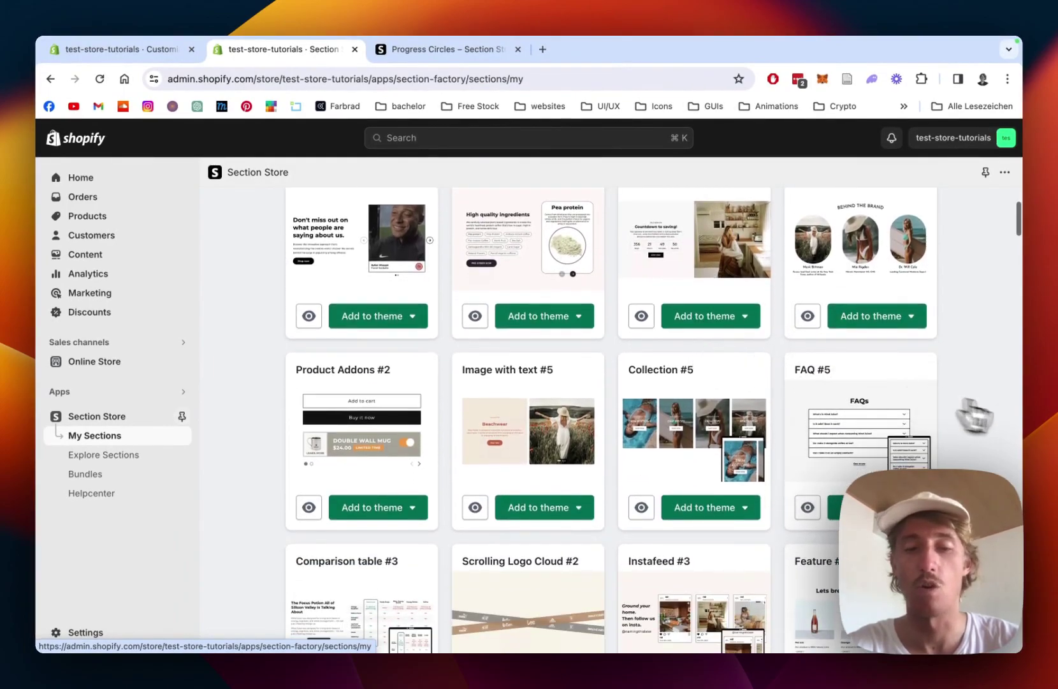
scroll(803, 389, down, 15)
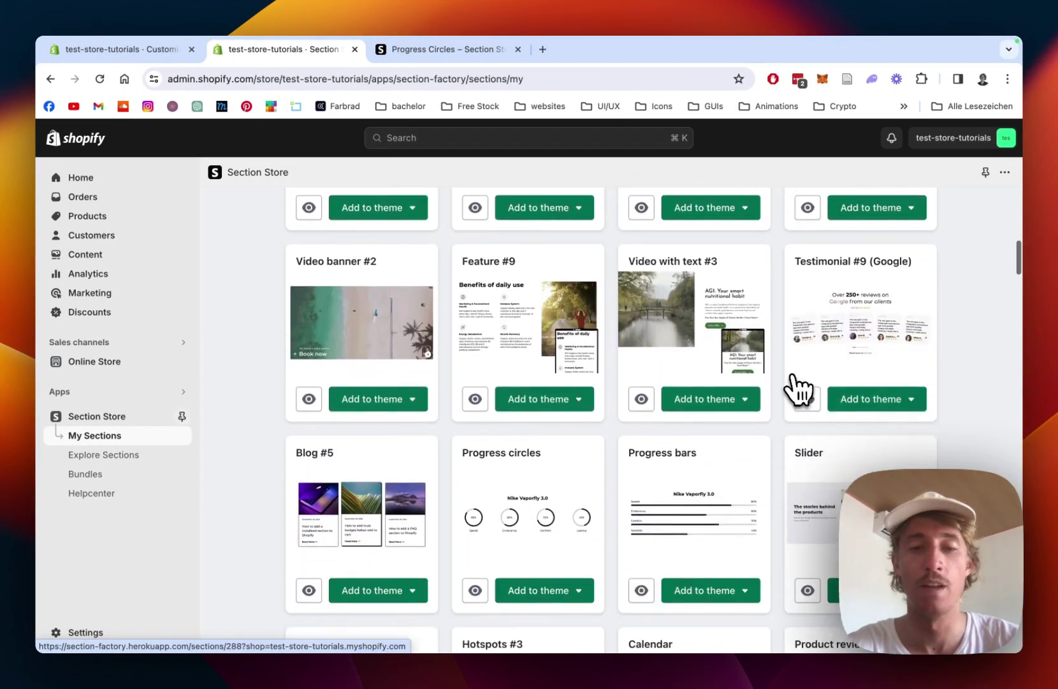
scroll(798, 390, up, 2)
click(550, 544)
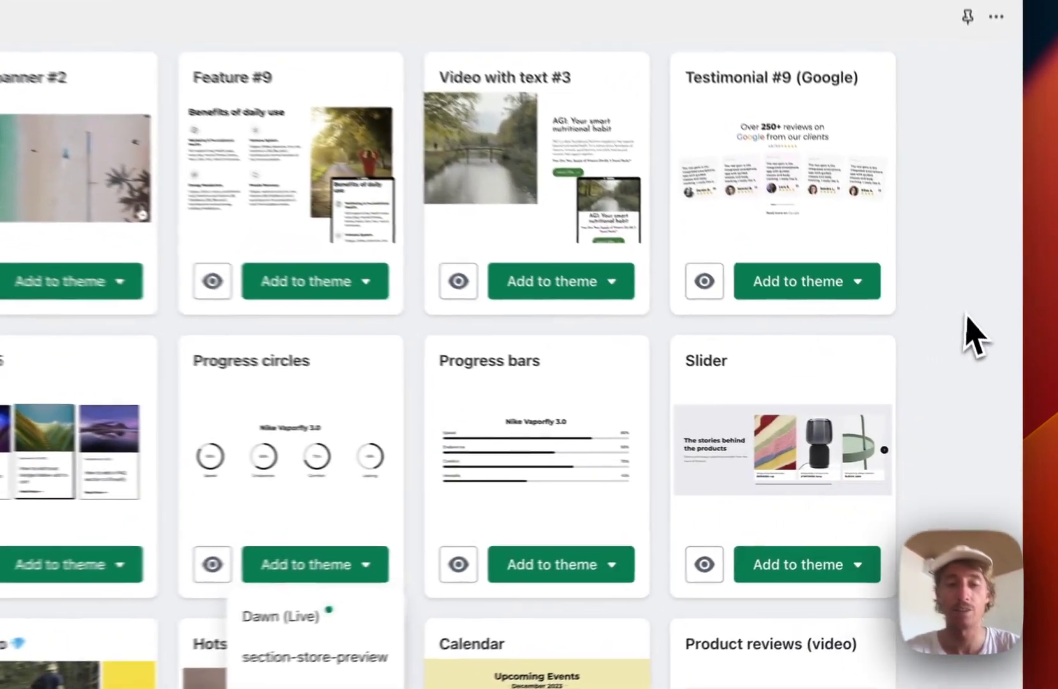
click(982, 383)
Step: Choose Customize in Dawn (Live) to open the live theme in the editor
scroll(600, 523, up, 5)
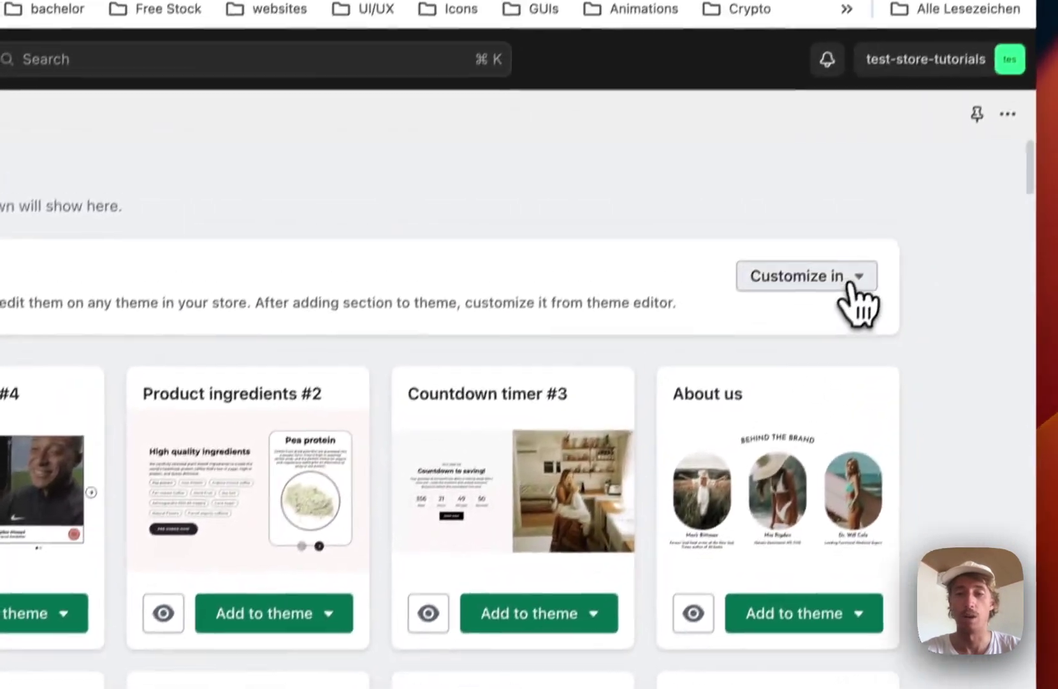
click(937, 112)
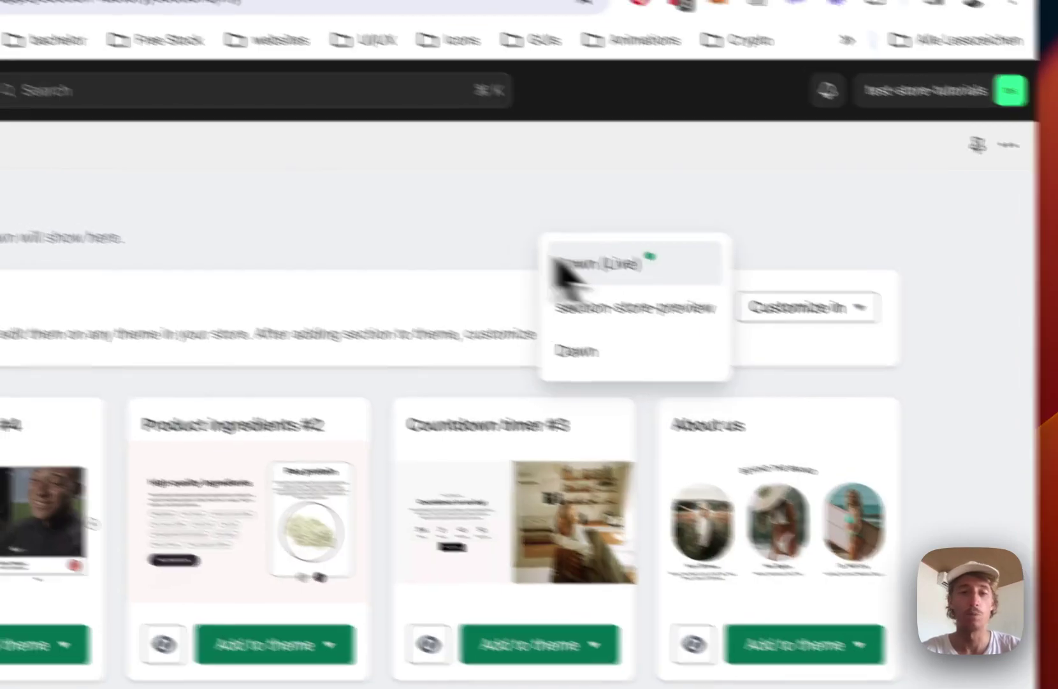
click(582, 261)
Step: Delete SS - Progress Circles from the Dawn Home page, save, and bring up Add section
click(201, 95)
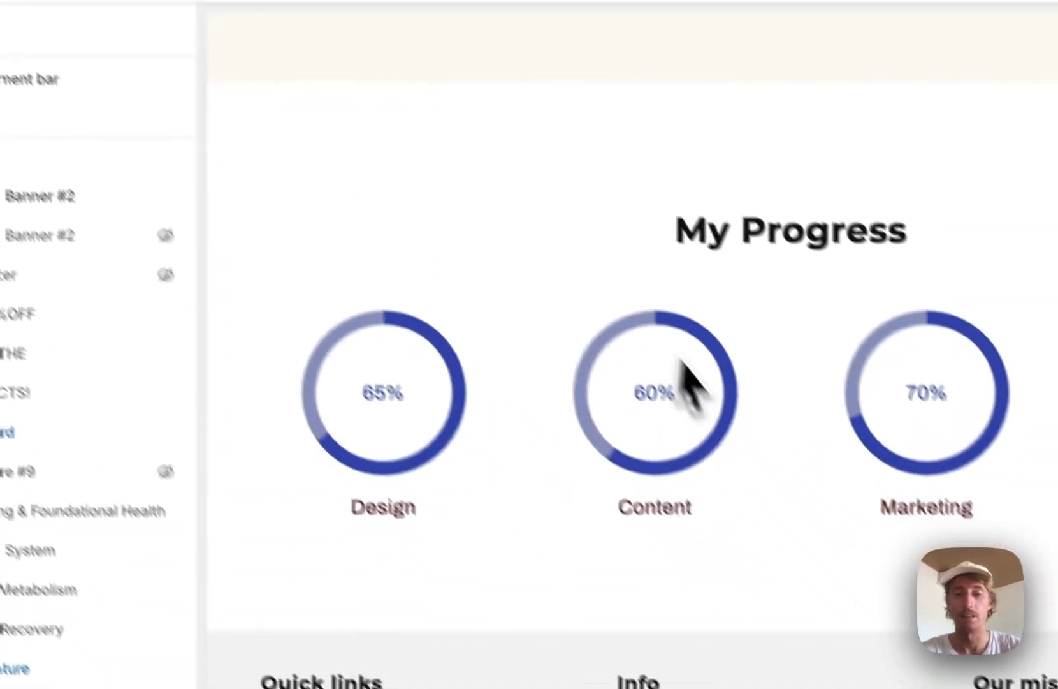
scroll(274, 582, down, 10)
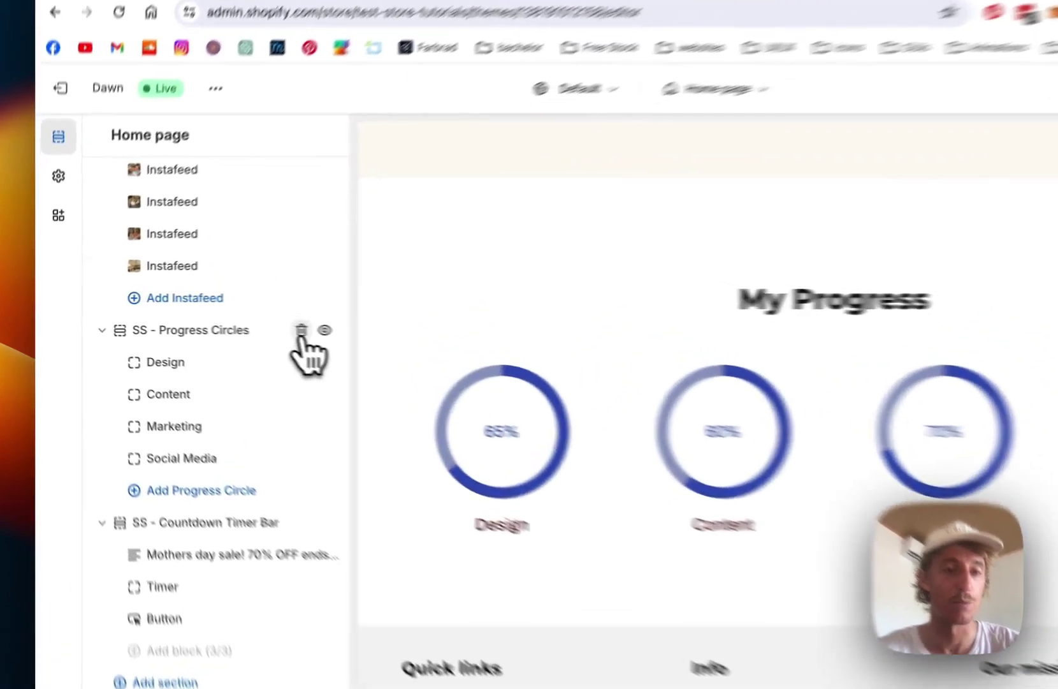
click(240, 324)
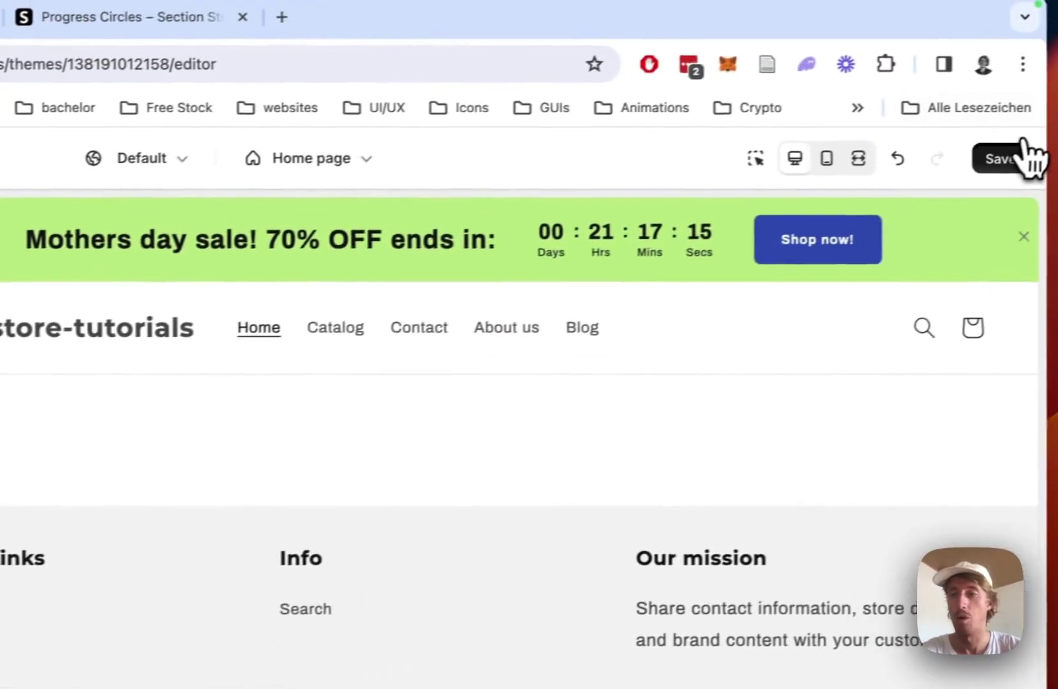
click(1057, 40)
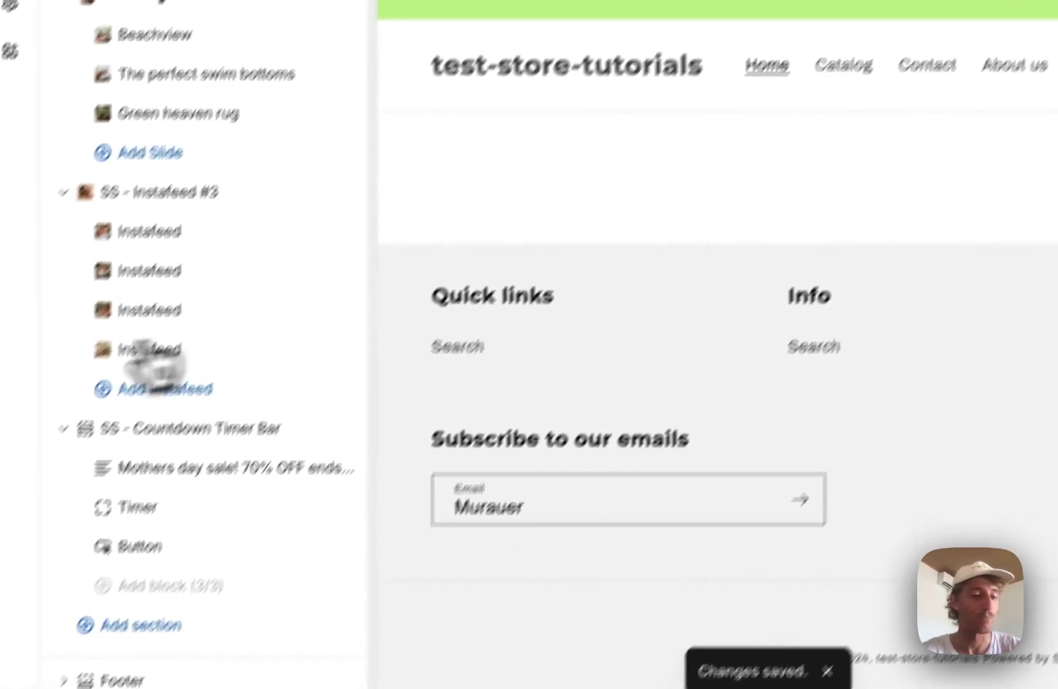
click(95, 685)
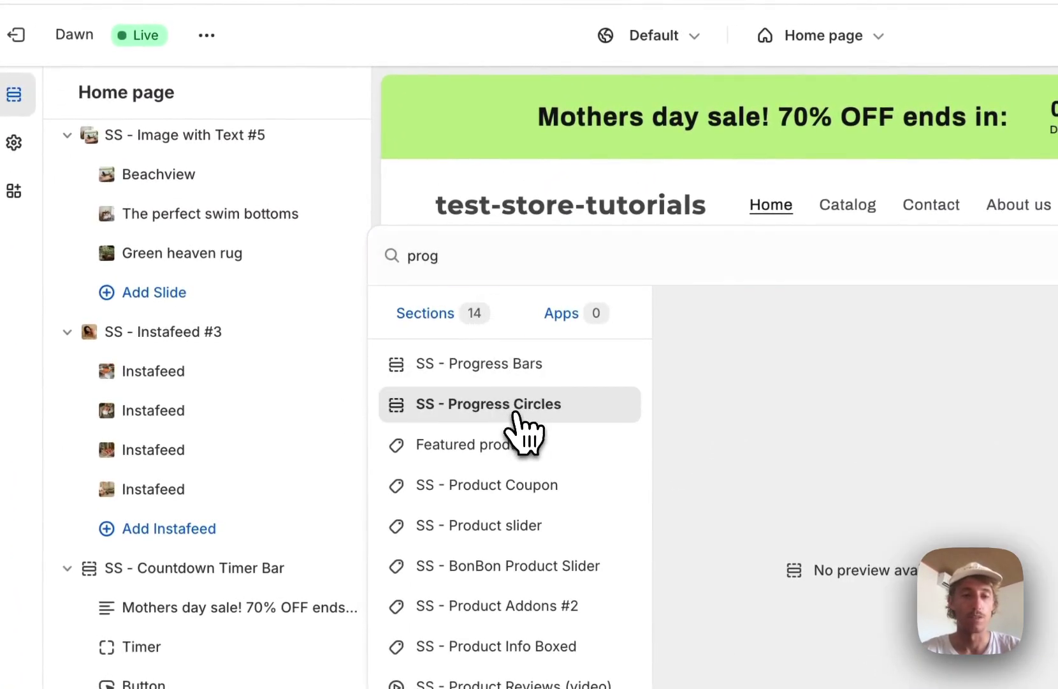
Step: Add SS - Progress Circles back to the Home page with its default circles and save
click(509, 403)
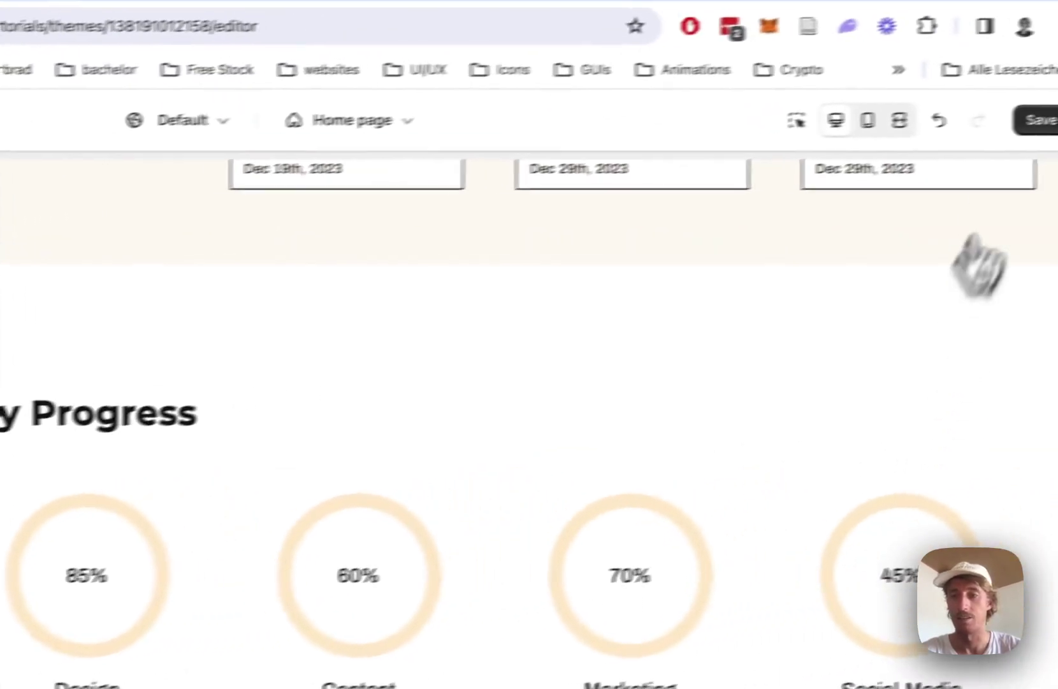
click(1037, 120)
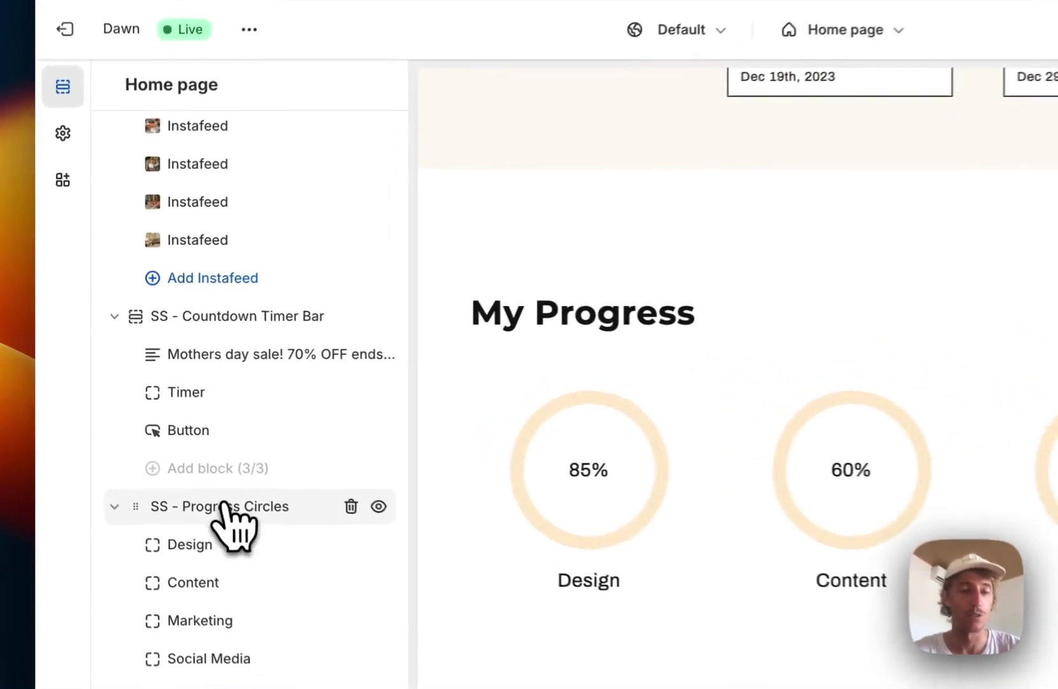
Step: Rewrite the Progress Circles heading text, replacing the word 'Progress'
click(191, 448)
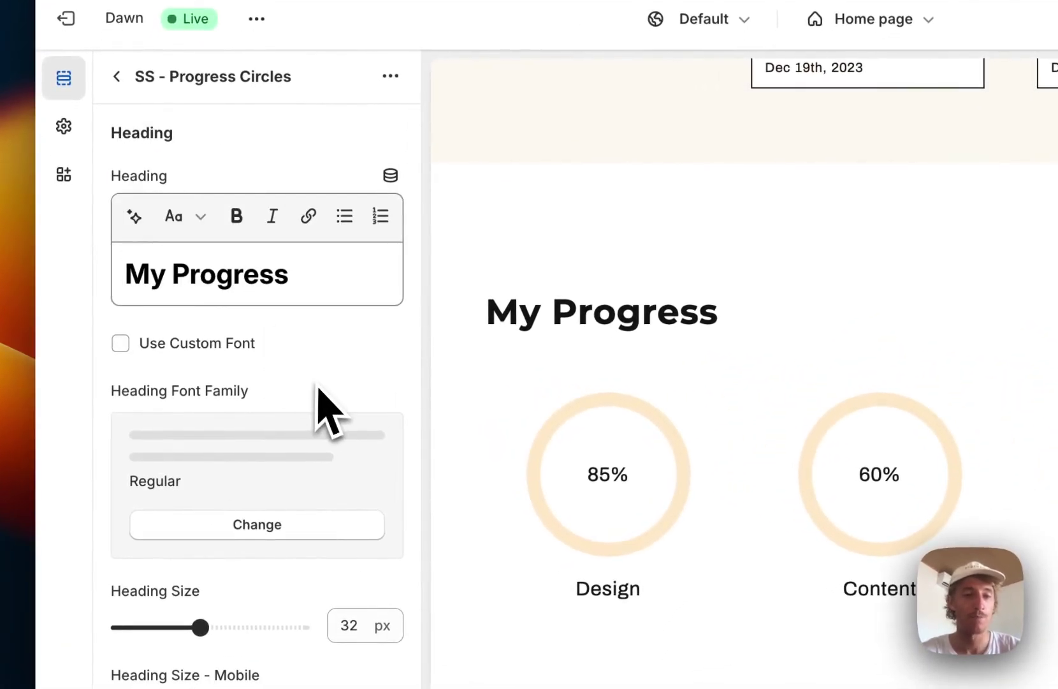
click(298, 281)
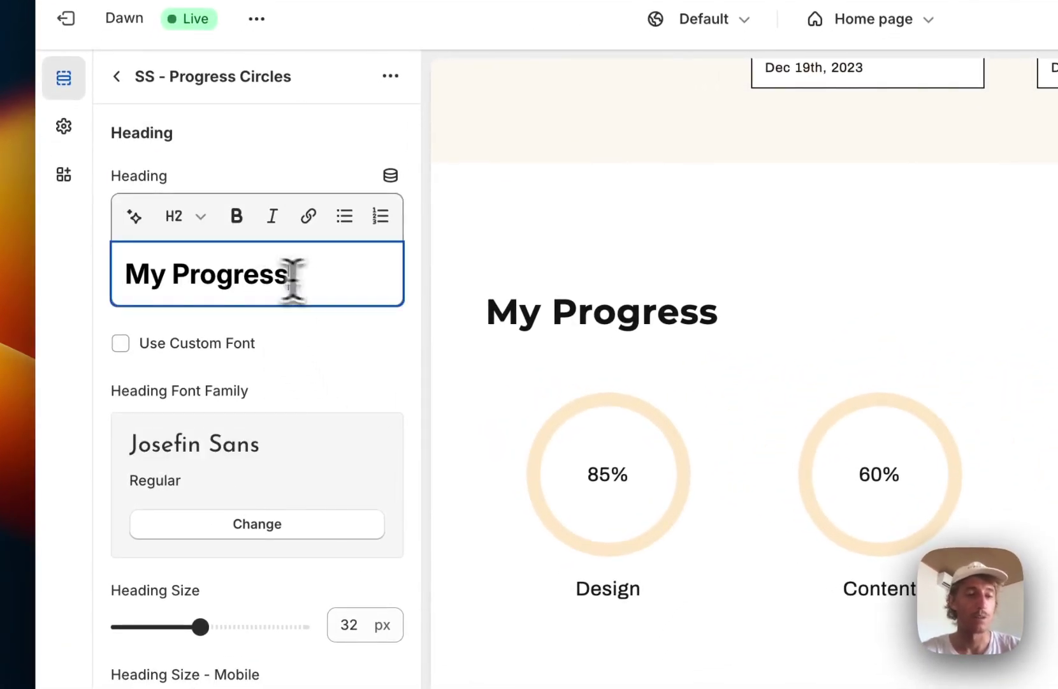
drag(292, 281, 169, 271)
text(Th)
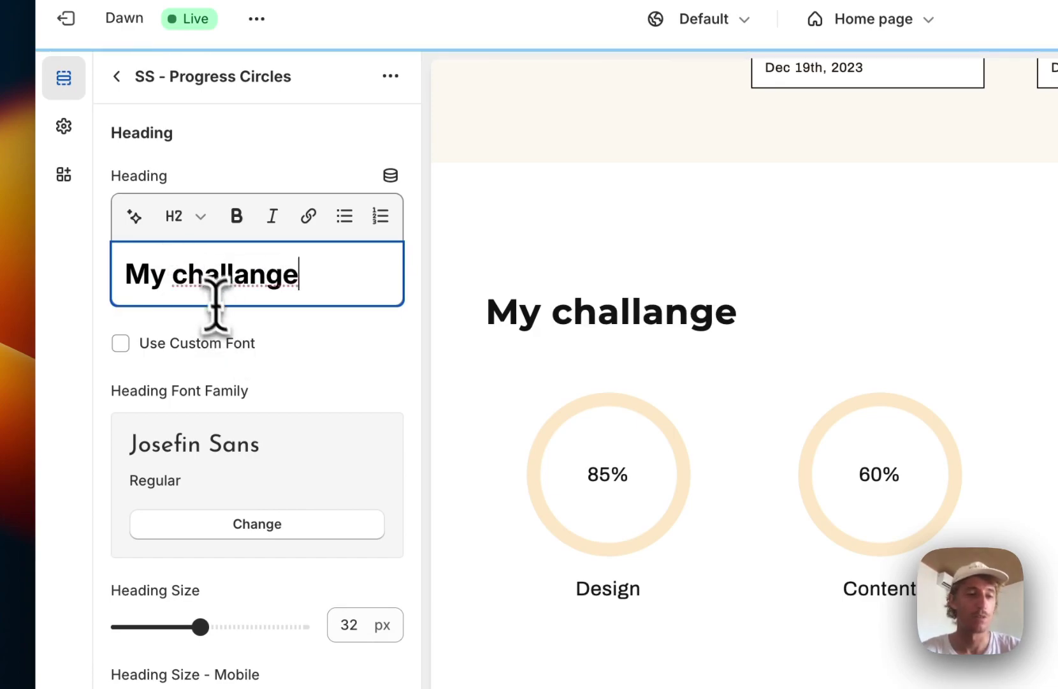
click(216, 275)
key(BackSpace)
text(e)
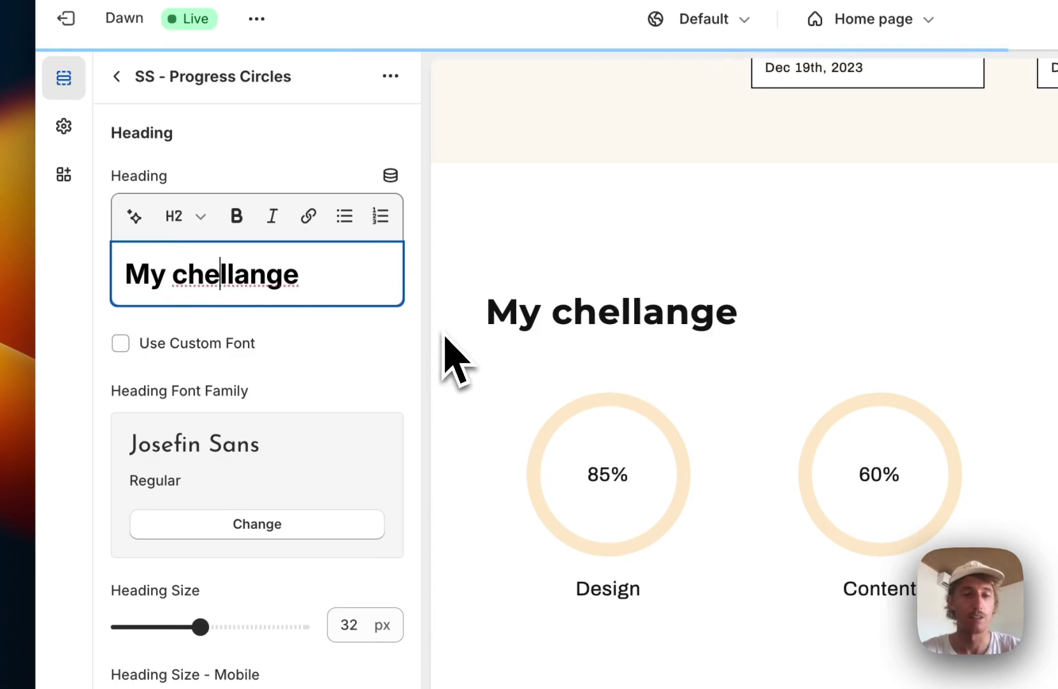
Step: Switch the heading to the custom font, correct it to 'My challange', and center it
scroll(361, 299, down, 3)
click(122, 170)
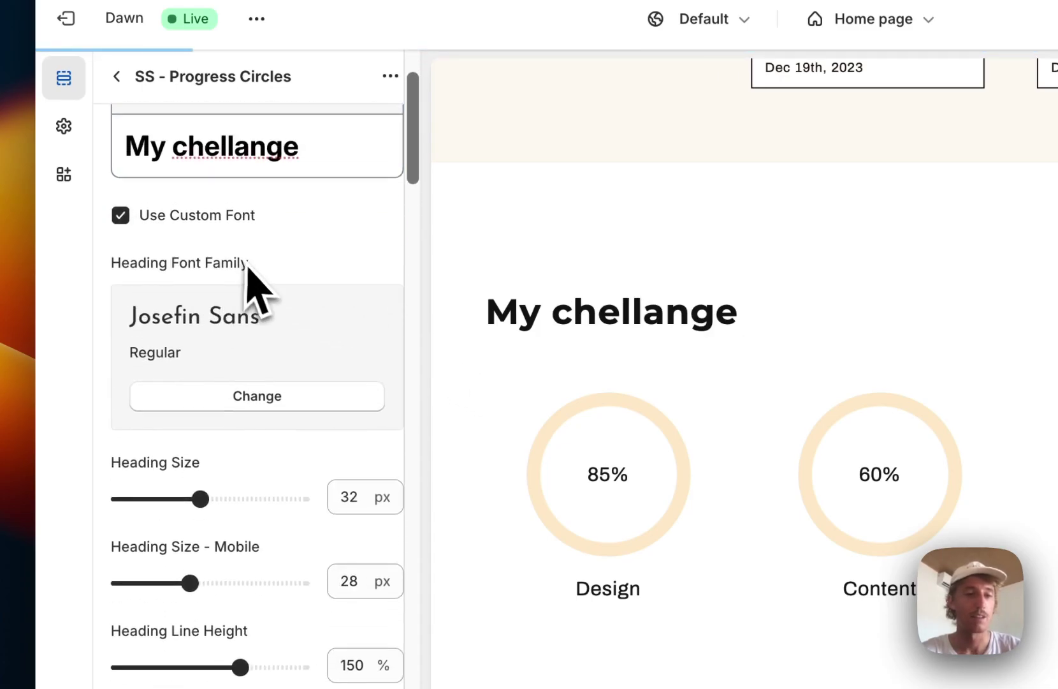
click(220, 146)
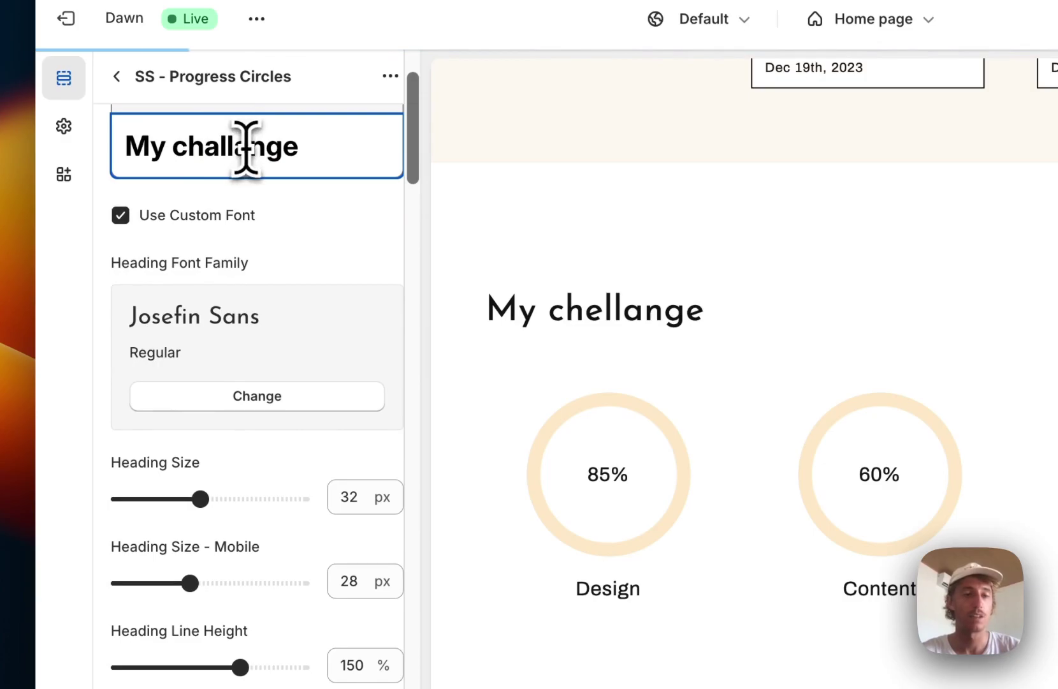
scroll(295, 288, down, 4)
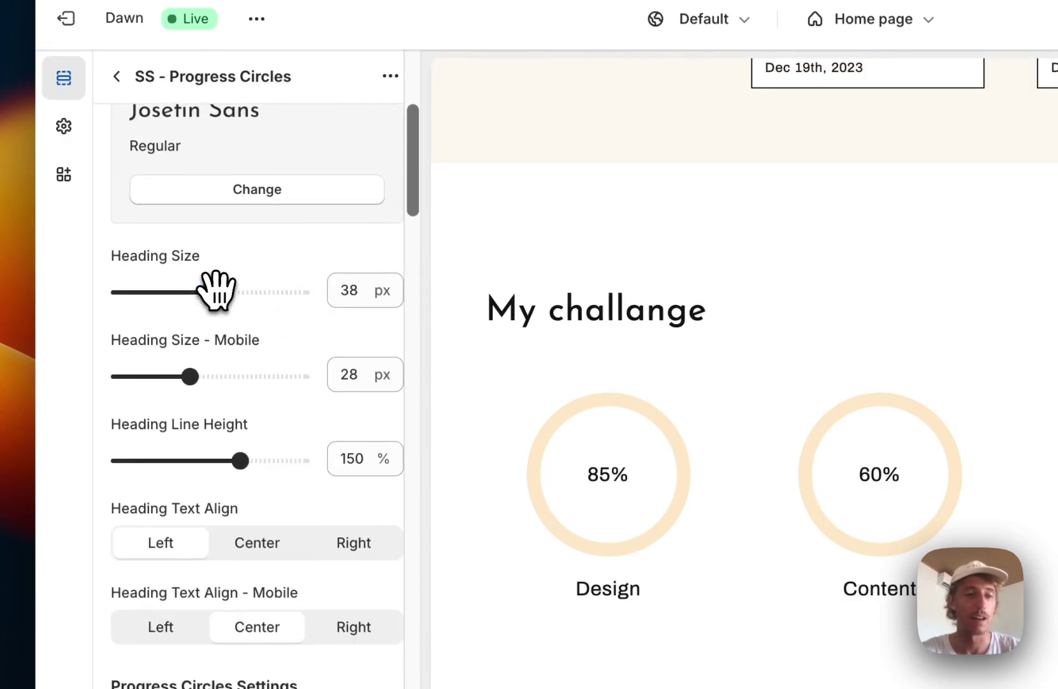
click(258, 542)
scroll(264, 408, down, 3)
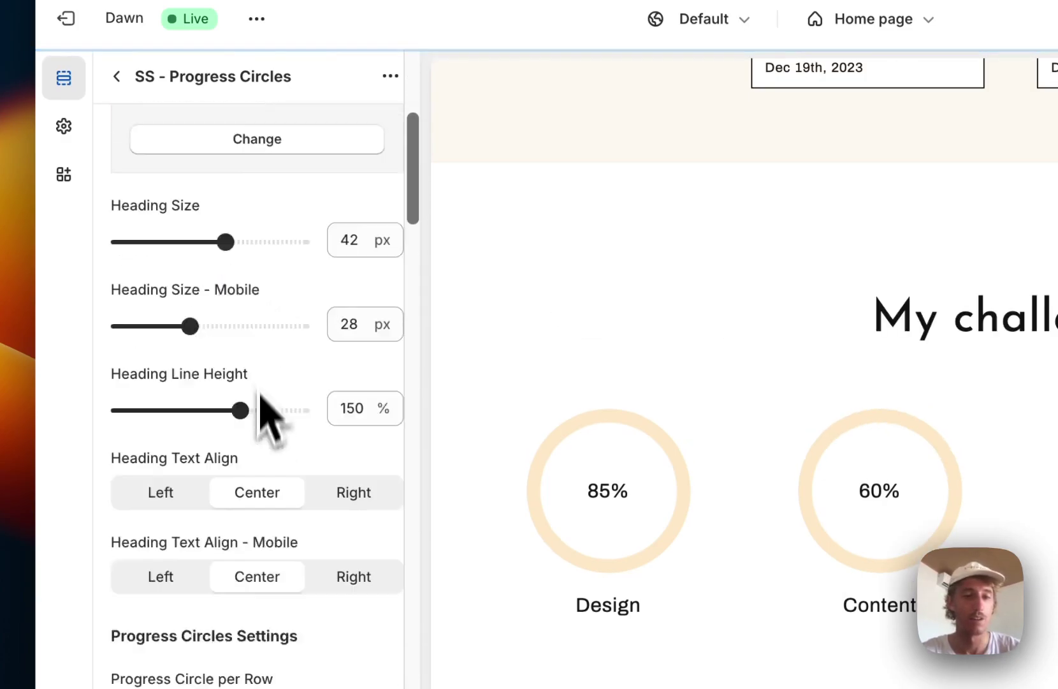
scroll(265, 382, down, 3)
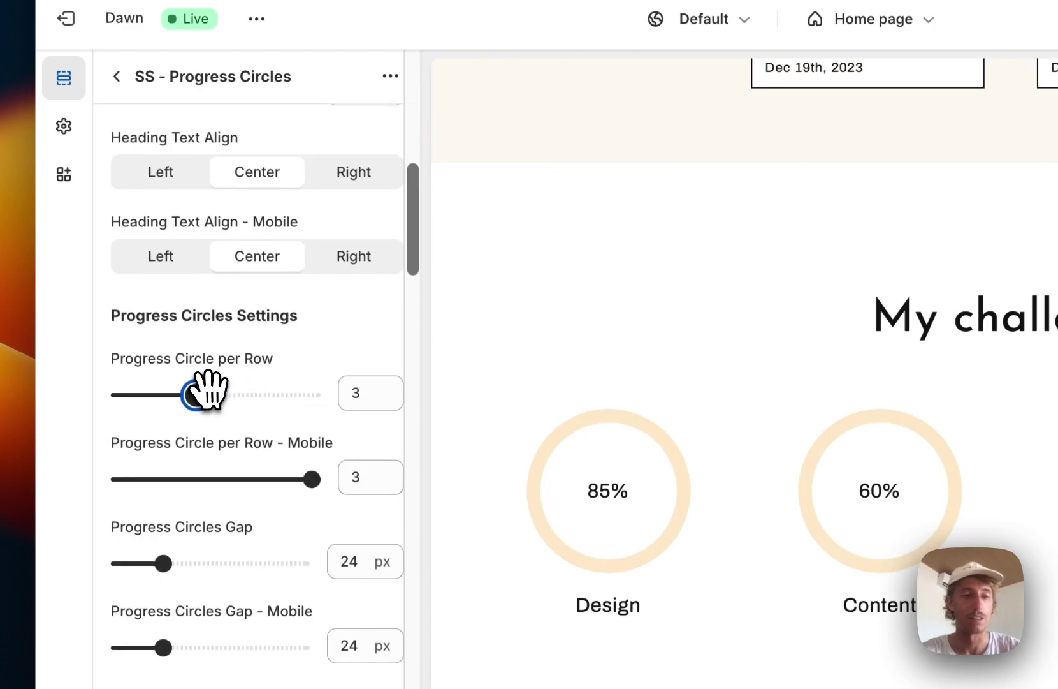
Step: Show 4 progress circles per row on desktop and 2 on mobile, checking the mobile preview
drag(194, 395, 235, 395)
drag(310, 478, 257, 475)
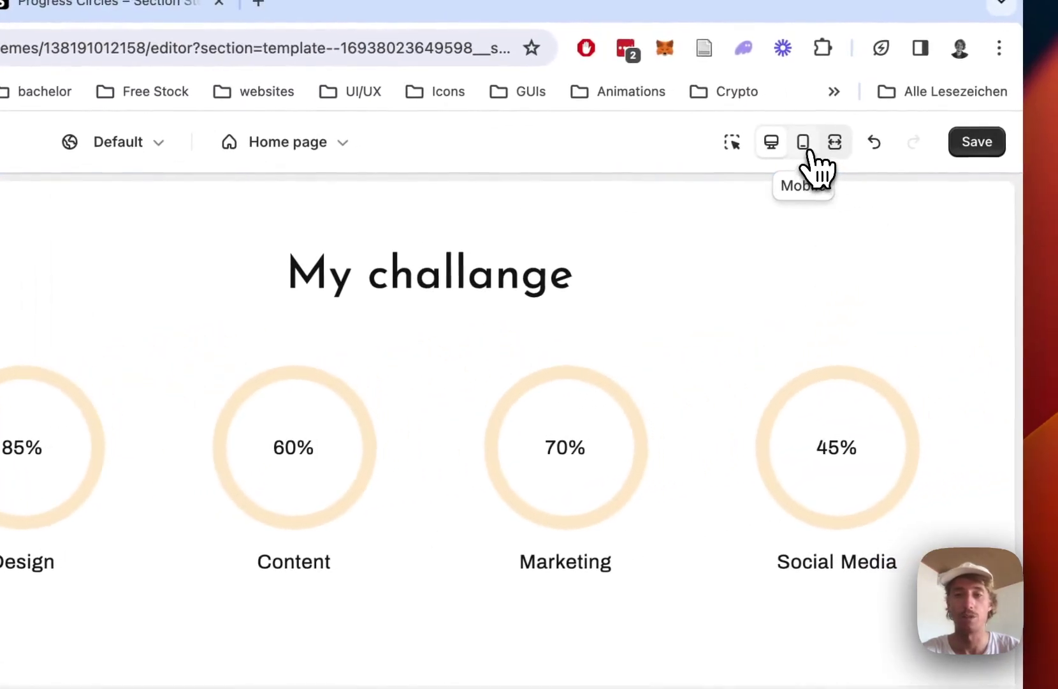
click(805, 142)
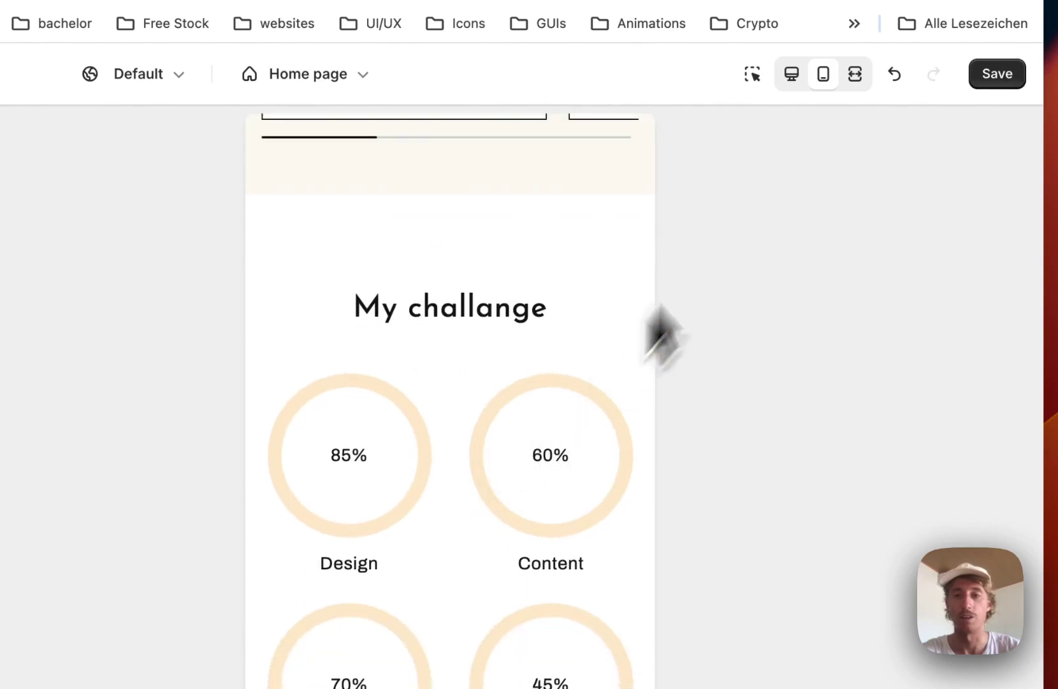
click(792, 73)
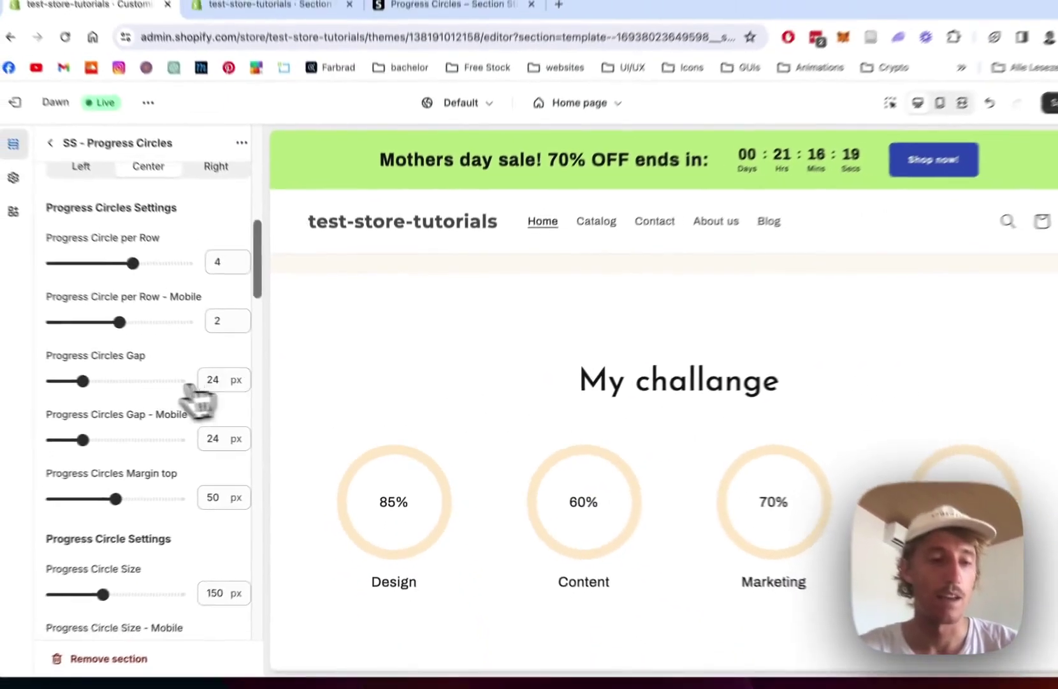
scroll(185, 396, down, 5)
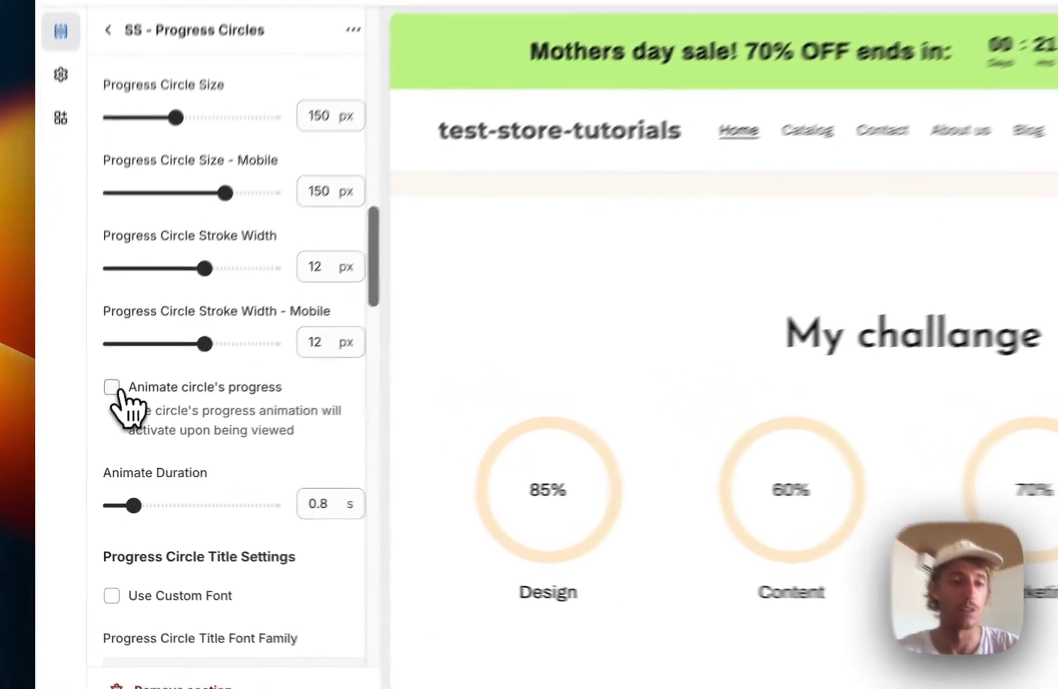
Step: Turn on 'Animate circle's progress' so circles fill when scrolled into view, and save
click(89, 425)
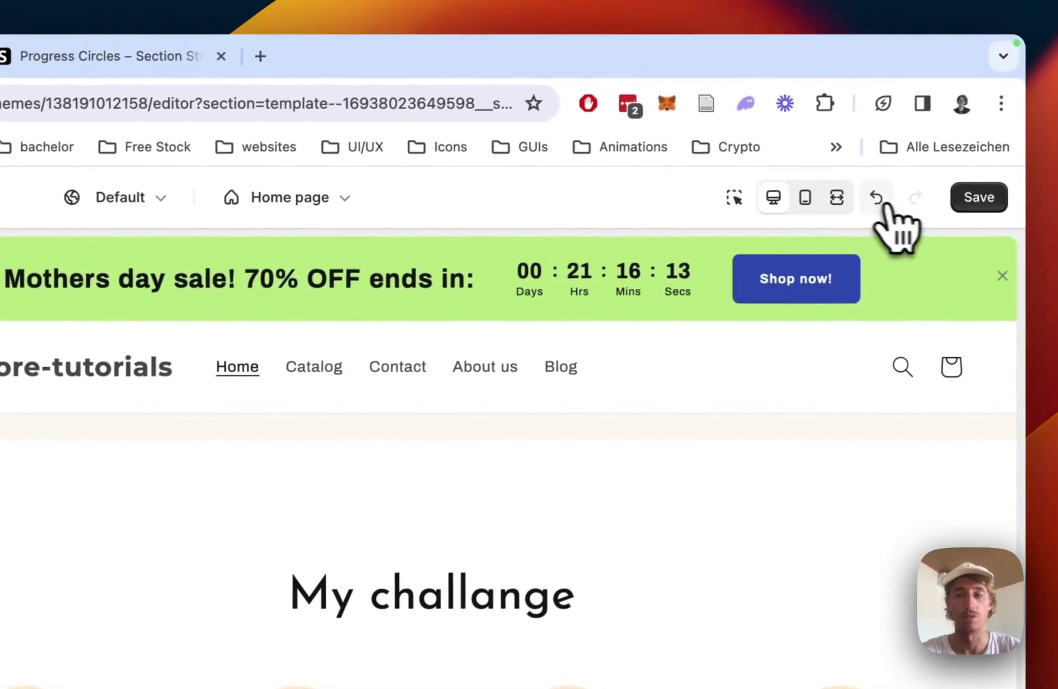
click(978, 198)
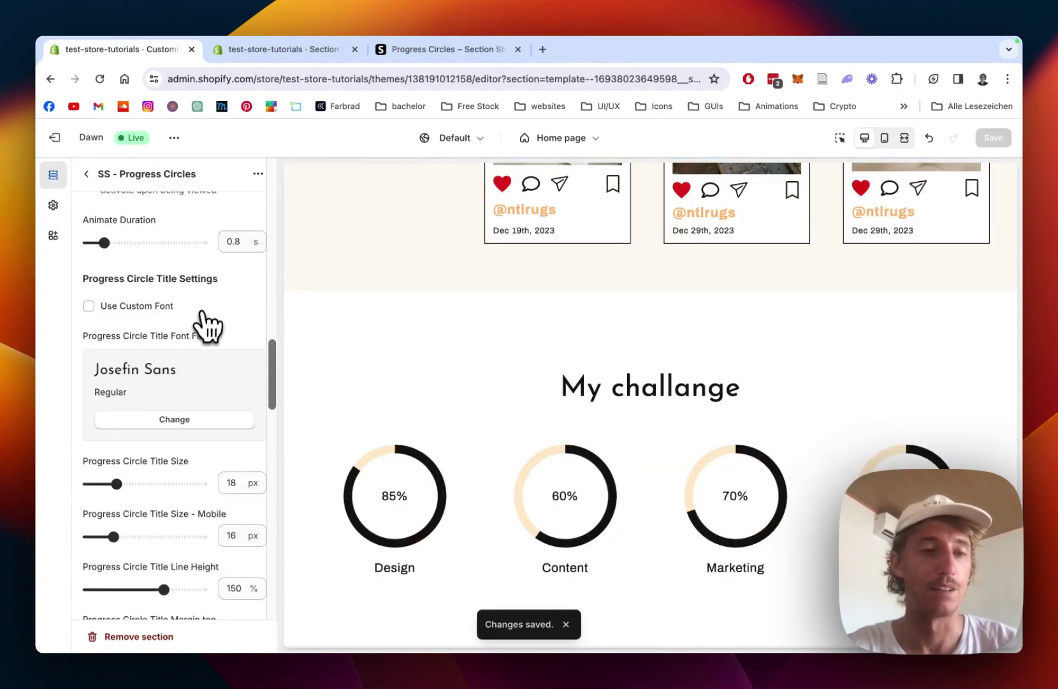
Step: Set the circle background to blue #334FB4 and the progress arc to green #BFEA88, then save
scroll(165, 265, down, 10)
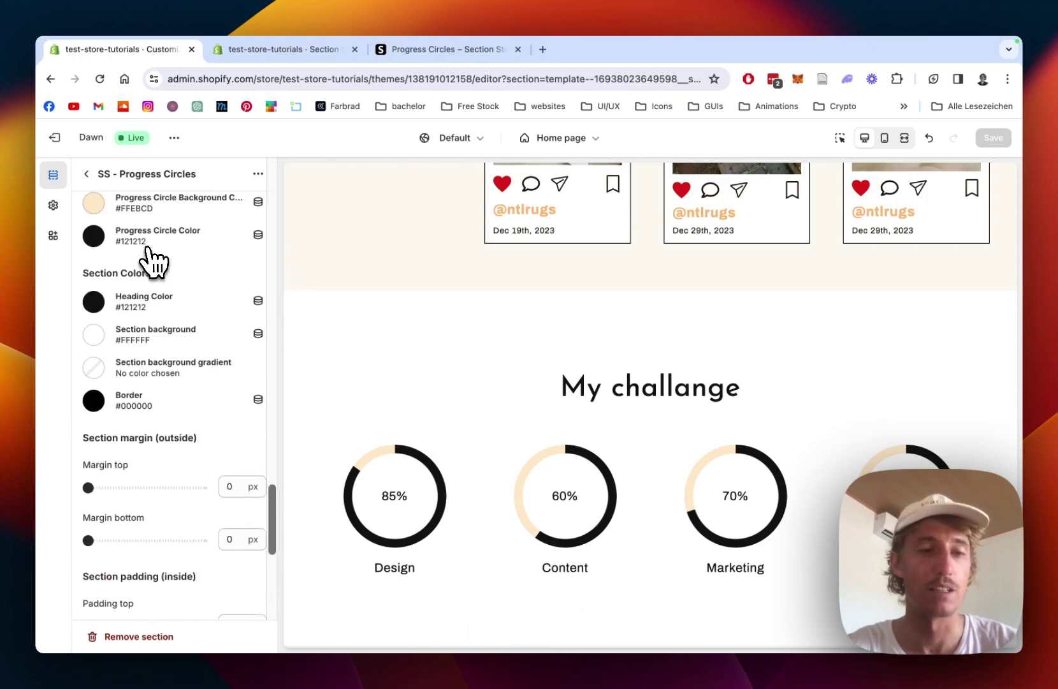
scroll(156, 255, up, 3)
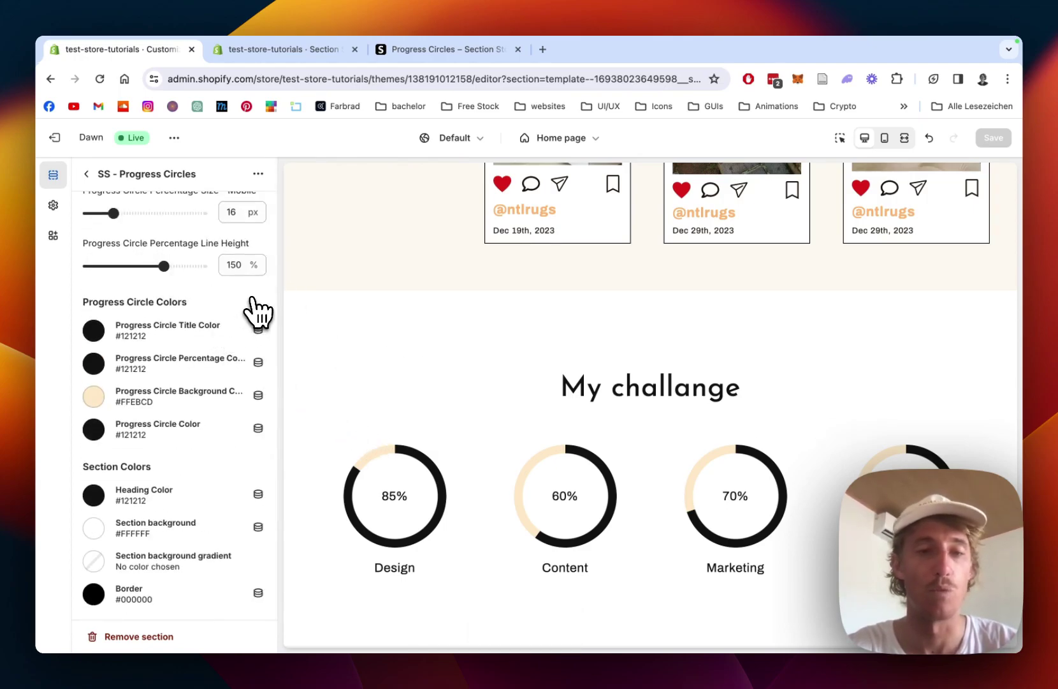
scroll(259, 311, down, 1)
scroll(109, 324, up, 2)
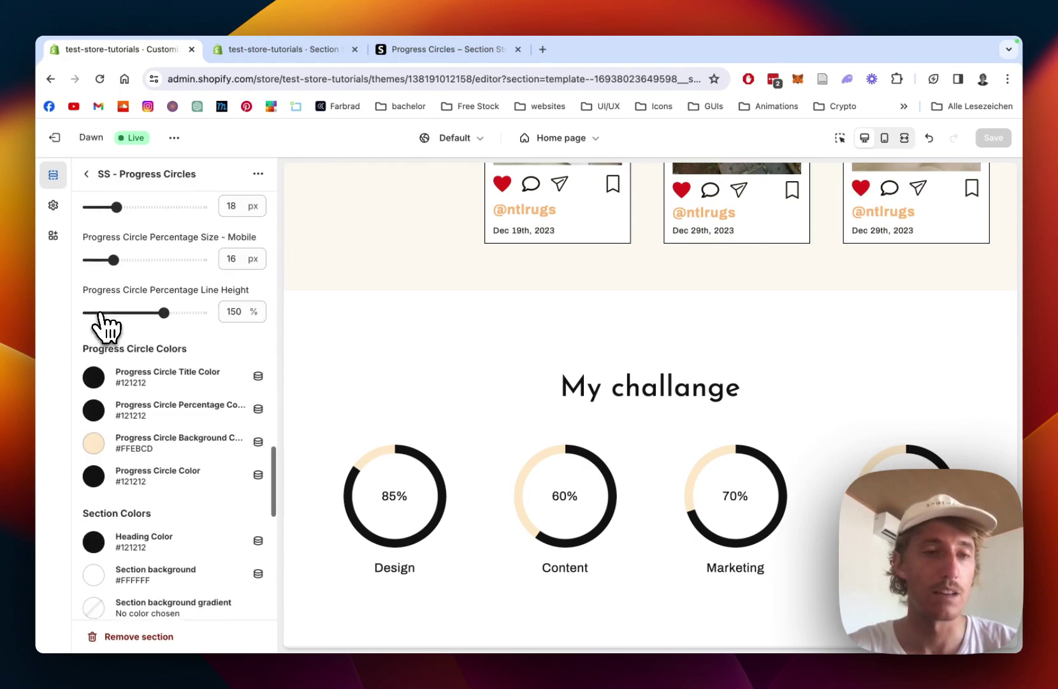
scroll(107, 300, down, 2)
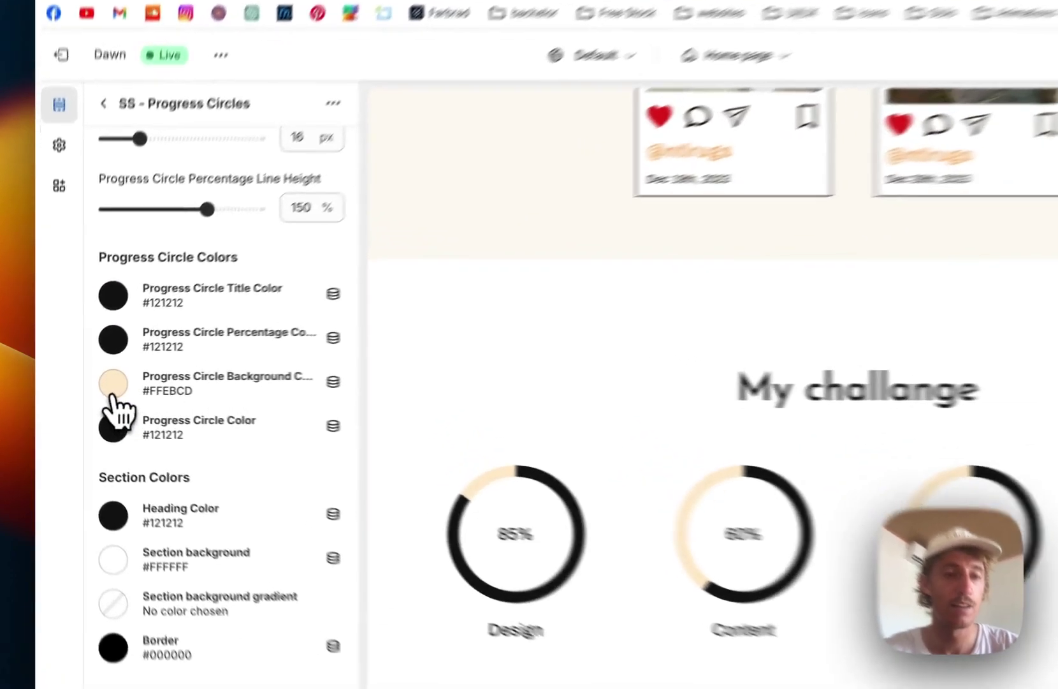
click(94, 383)
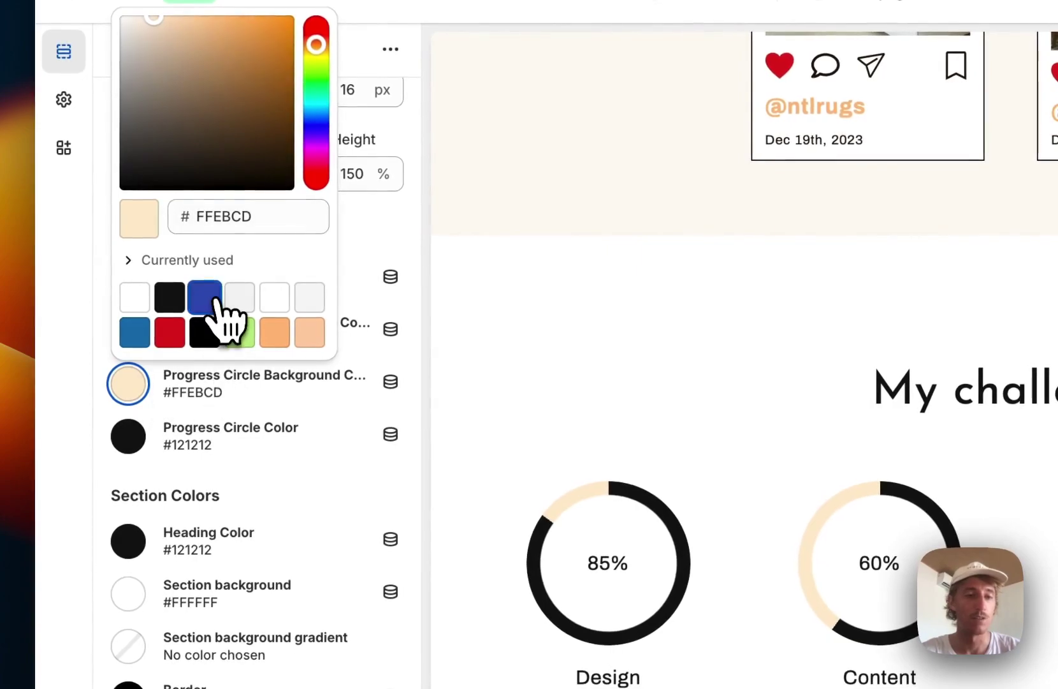
click(216, 300)
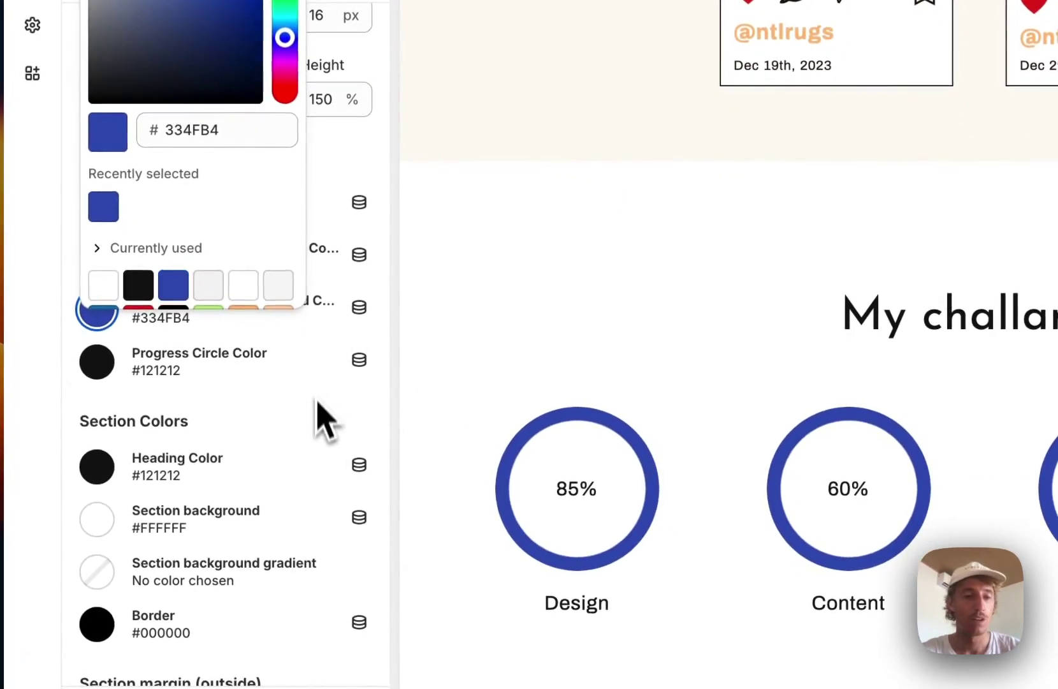
click(317, 401)
click(110, 365)
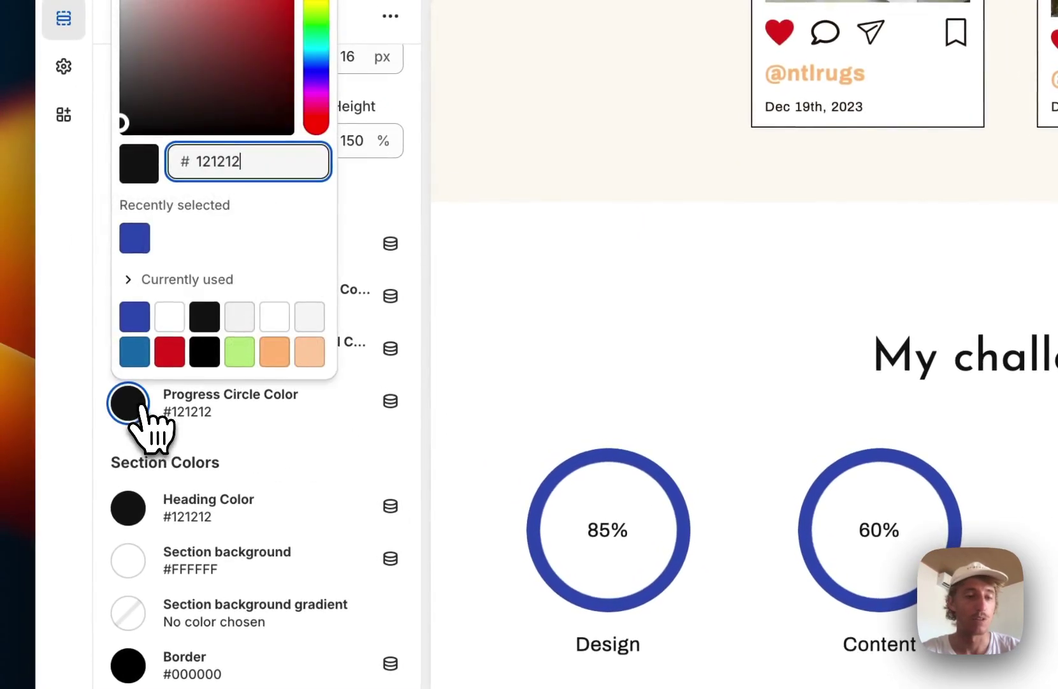
click(252, 356)
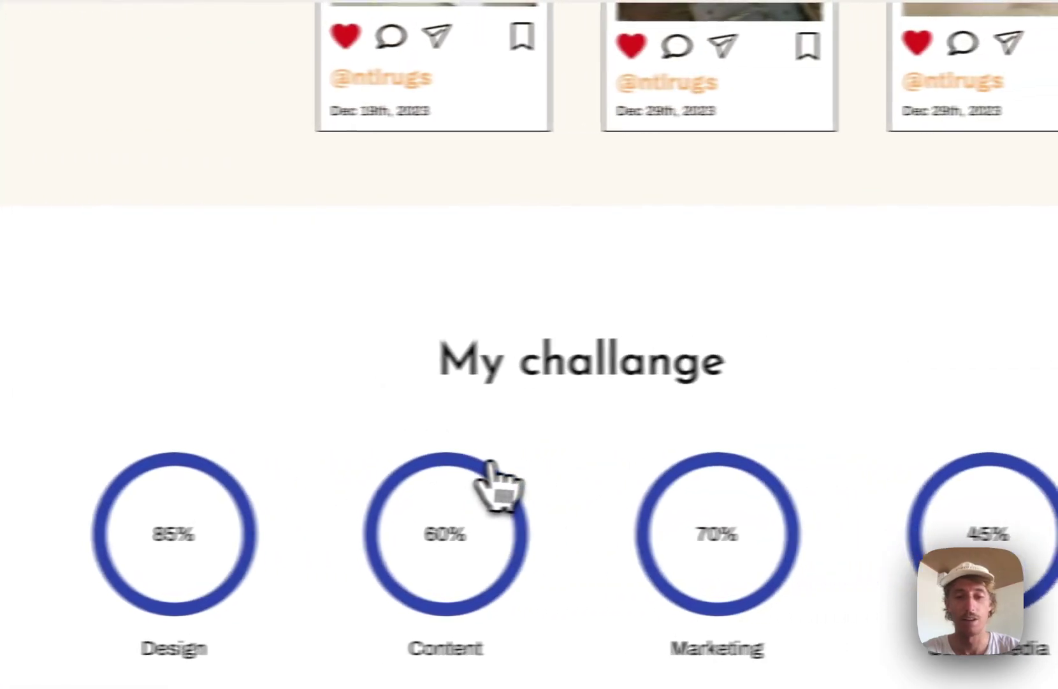
click(1030, 27)
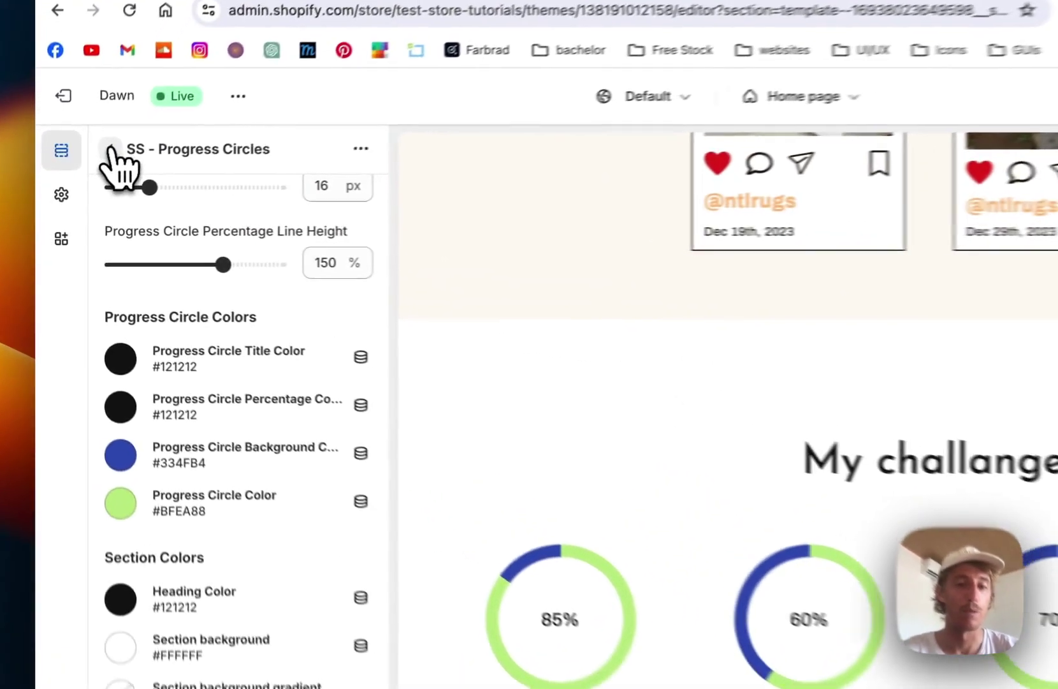
Step: Retitle the Design circle block to 'Film Making', set its progress to 57%, and save
click(87, 174)
click(168, 469)
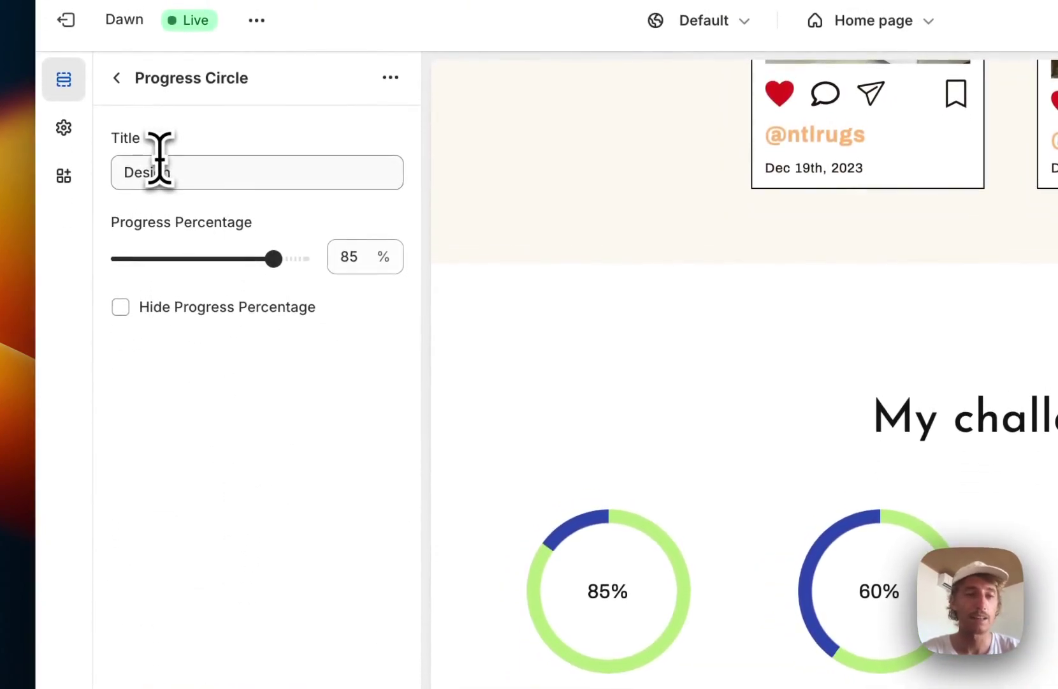
click(171, 171)
key(super+a)
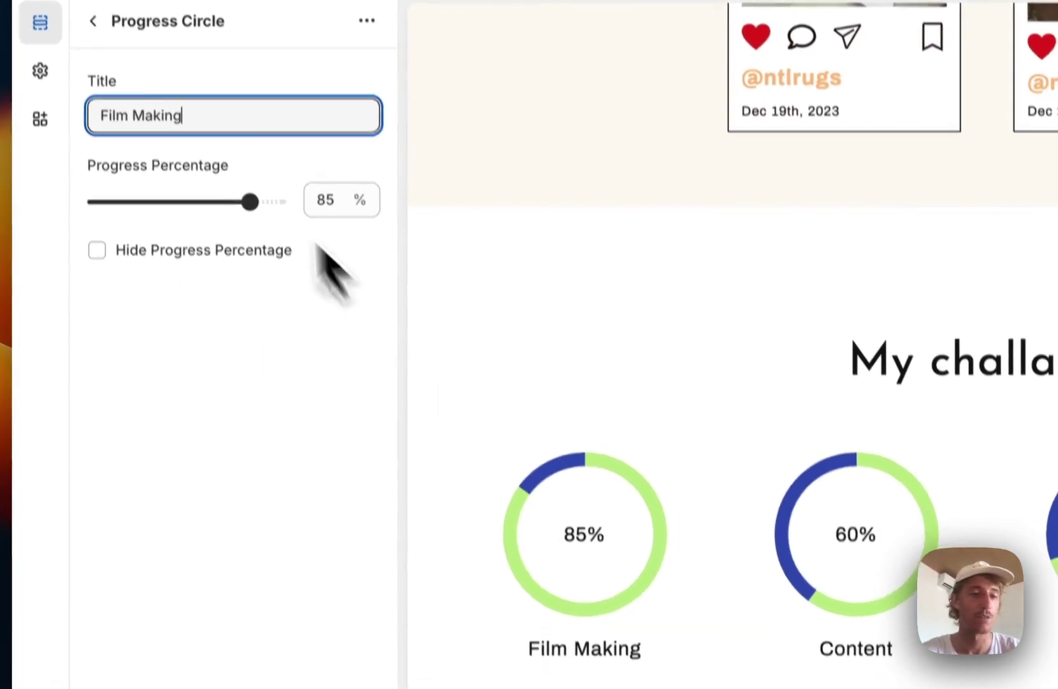
click(274, 259)
drag(276, 338, 223, 339)
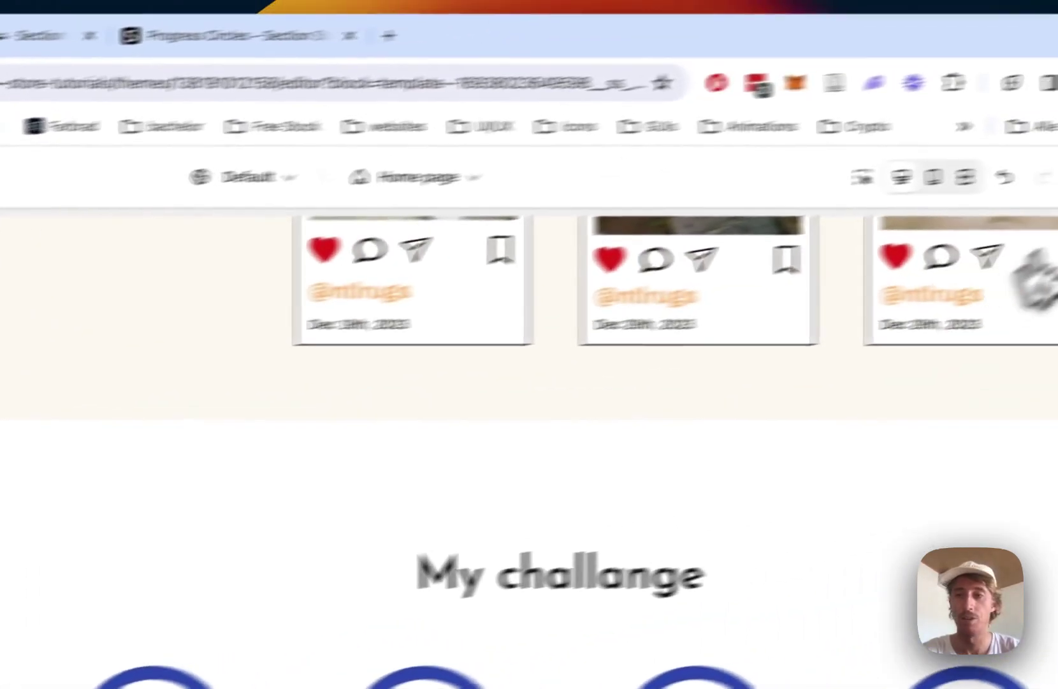
click(1057, 101)
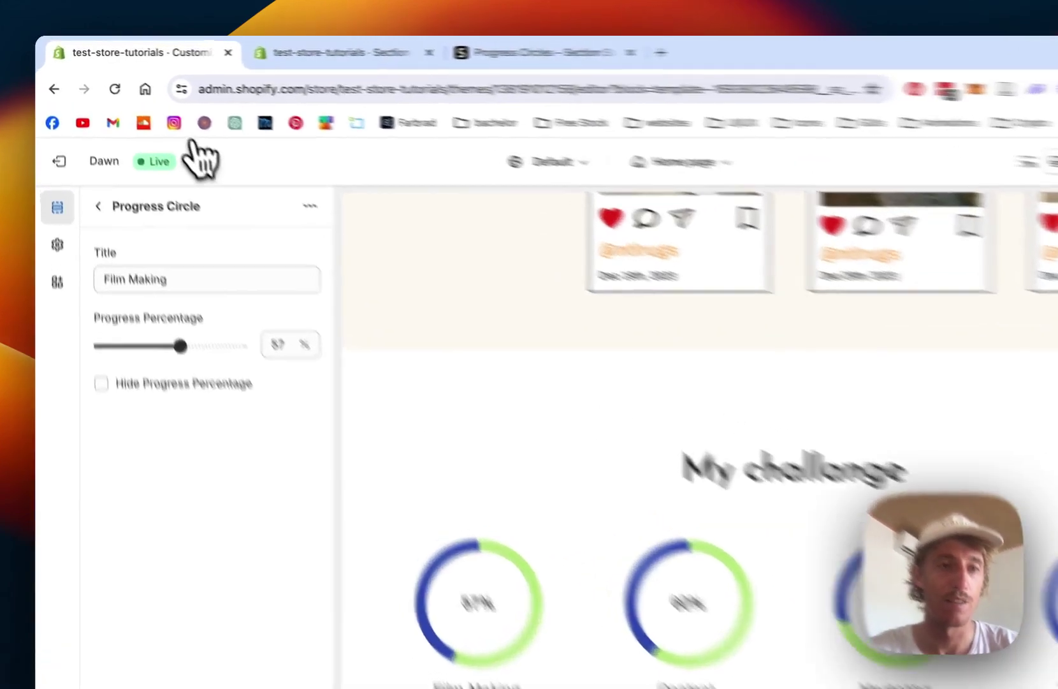
Step: View the Dawn theme's live store and scroll to the My challange circles (57%, 60%, 70%, 45%)
click(174, 137)
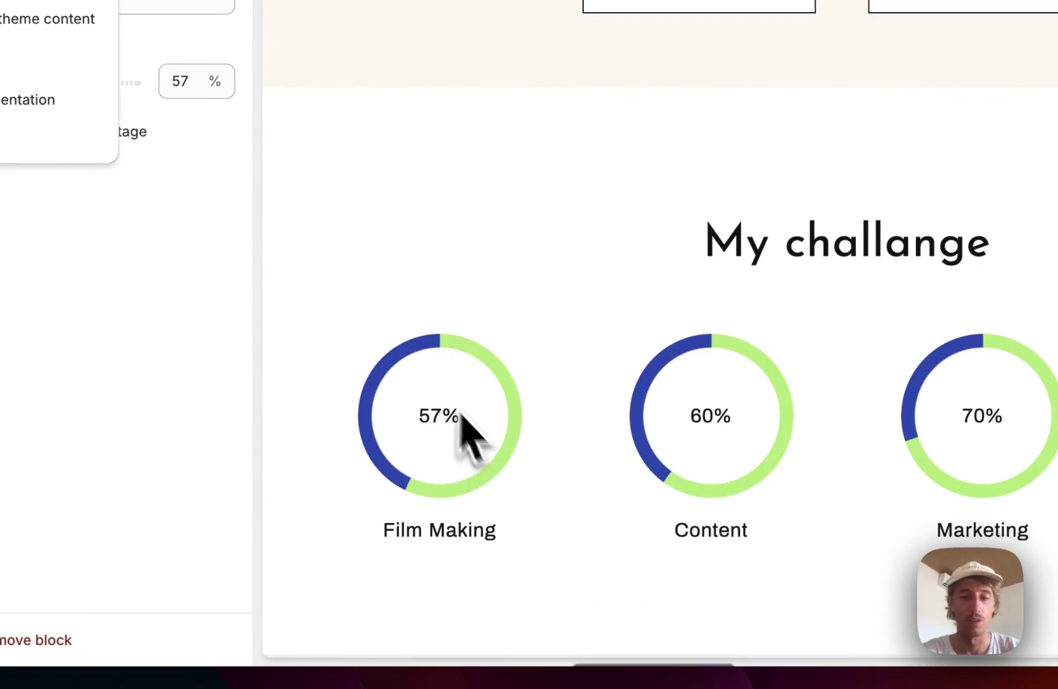
click(32, 64)
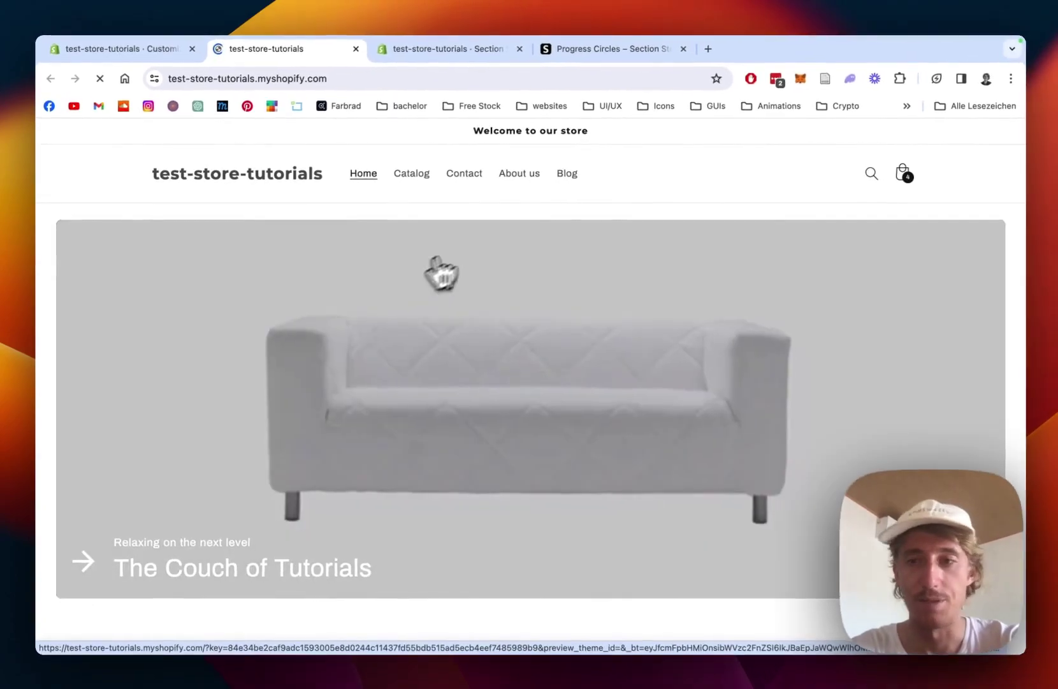
scroll(796, 290, down, 15)
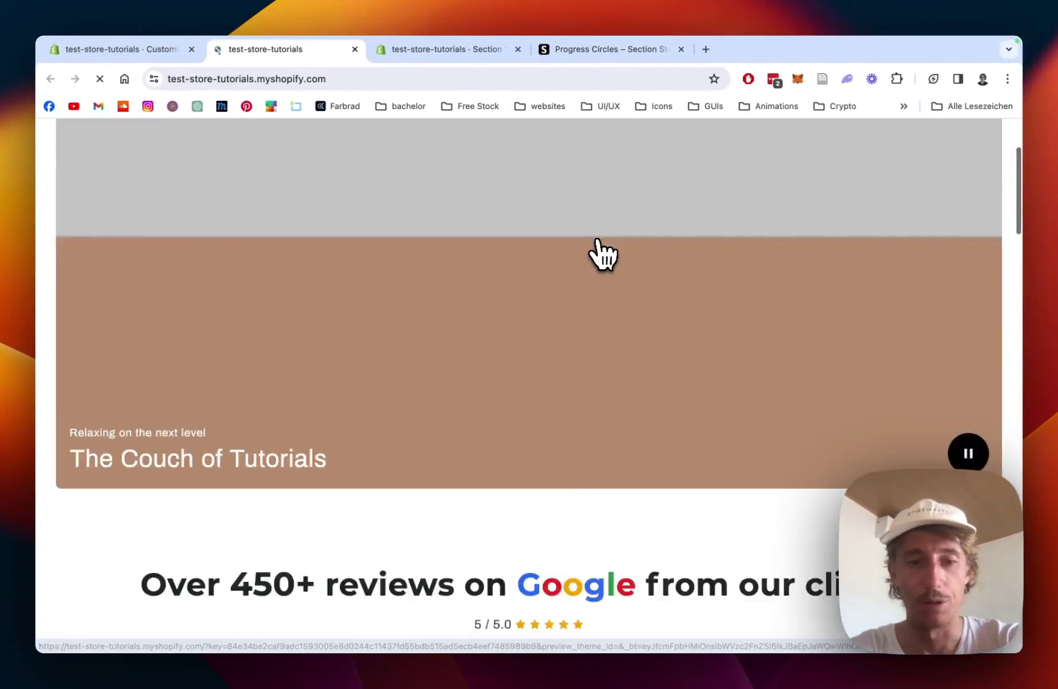
scroll(603, 267, down, 10)
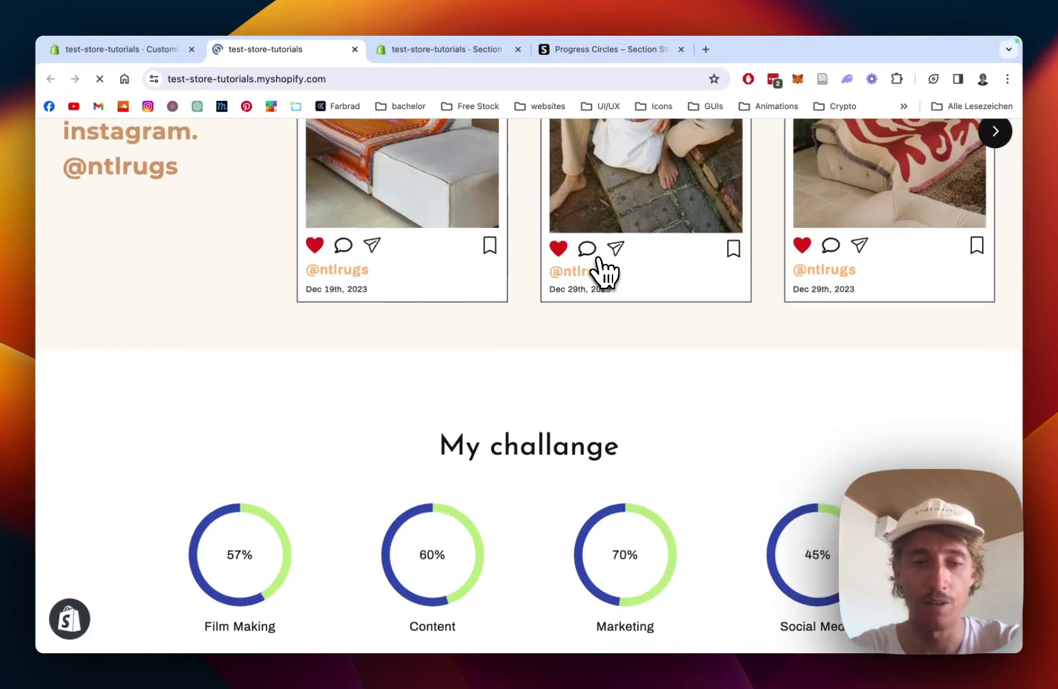